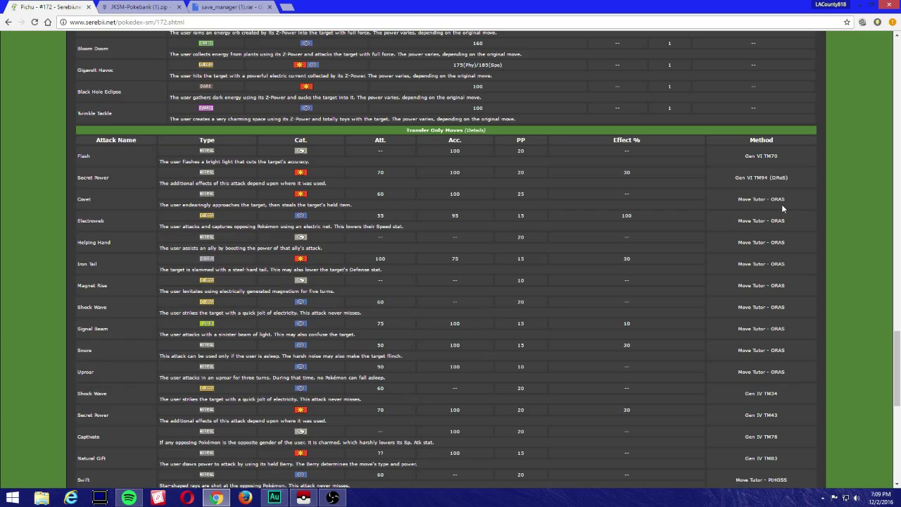
Step: Review the Google Drive pages for JKSM-Pokebank (1).zip and save_manager (1).rar, and return to the Pichu Pokédex page
{"action": "scroll", "coordinate": [783, 208], "scroll_direction": "up", "scroll_amount": 20}
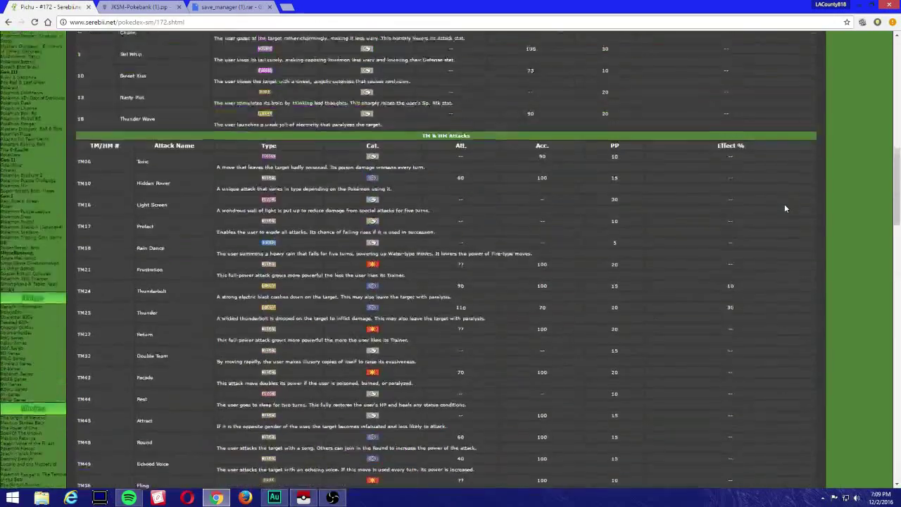
{"action": "scroll", "coordinate": [785, 207], "scroll_direction": "up", "scroll_amount": 15}
{"action": "scroll", "coordinate": [785, 208], "scroll_direction": "up", "scroll_amount": 3}
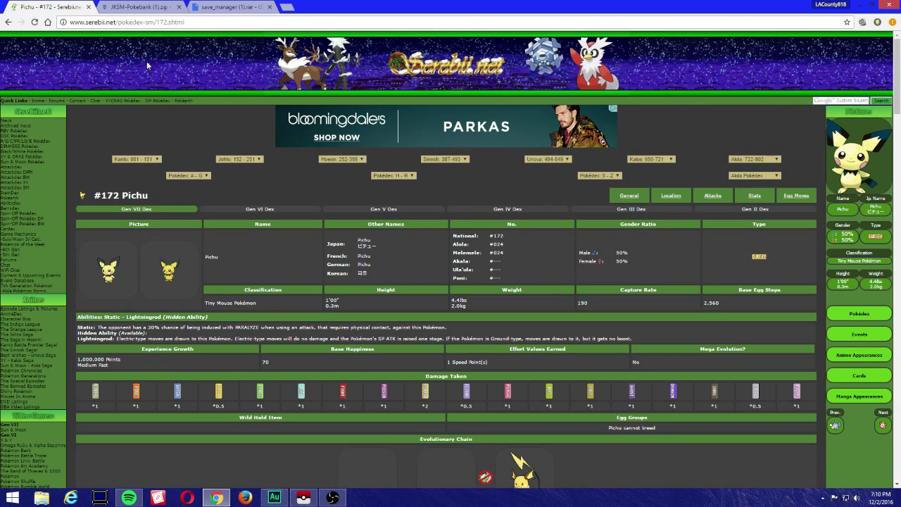
{"action": "left_click", "coordinate": [159, 6]}
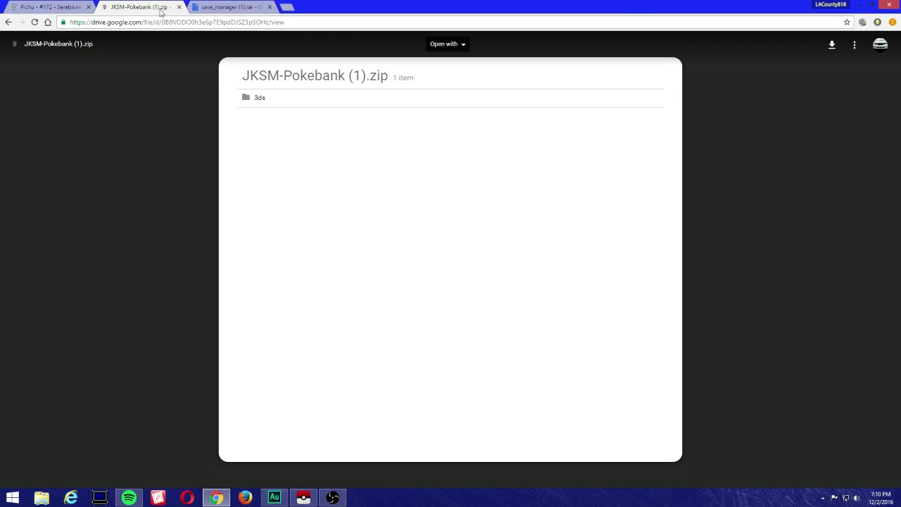
{"action": "left_click", "coordinate": [228, 10]}
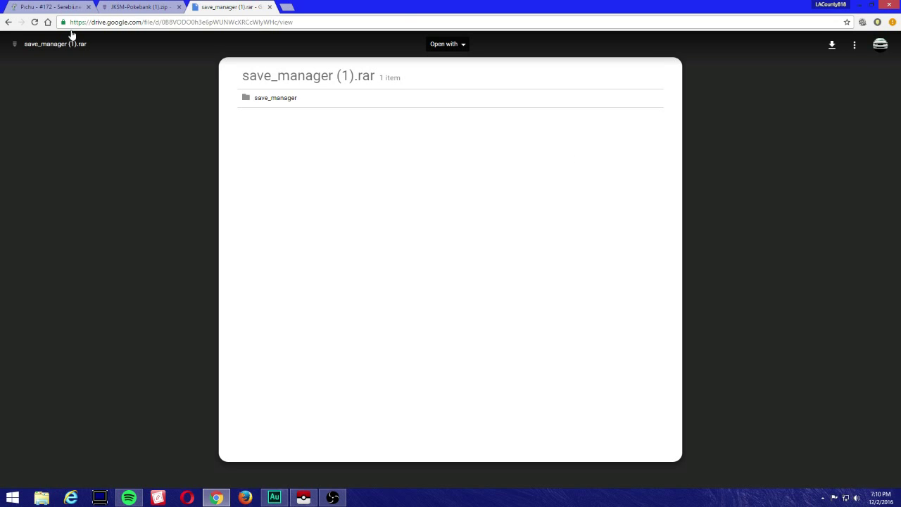
{"action": "left_click", "coordinate": [136, 6]}
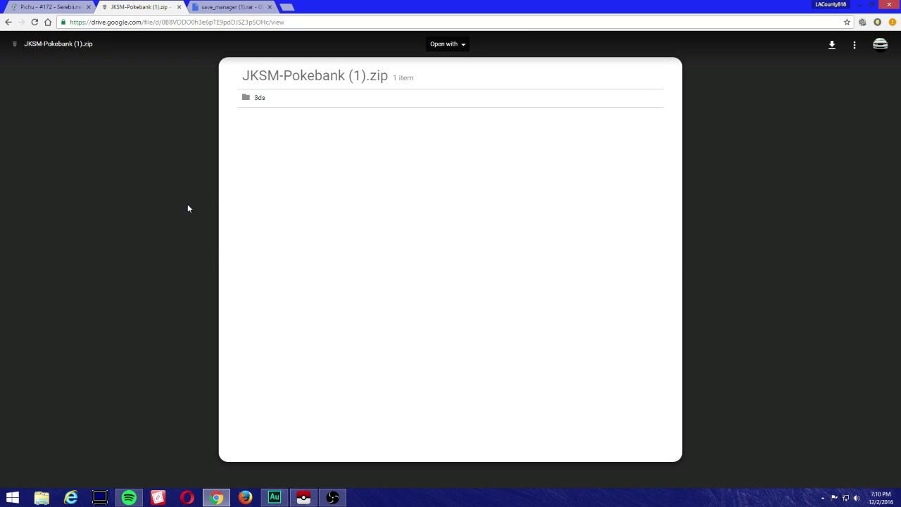
{"action": "left_click", "coordinate": [72, 10]}
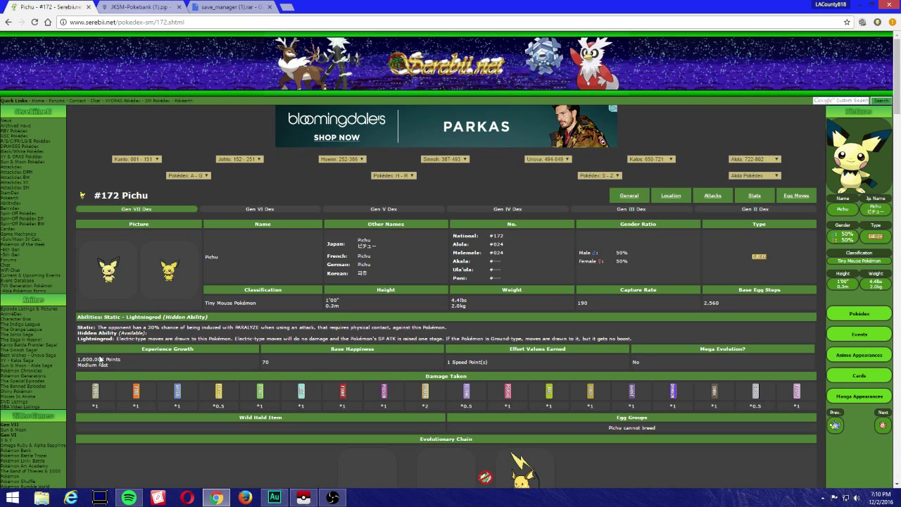
Step: Inspect the JKSM and save_managerx folders in the 3ds folder on Removable Disk (F:), and close the file window
{"action": "left_click", "coordinate": [42, 498]}
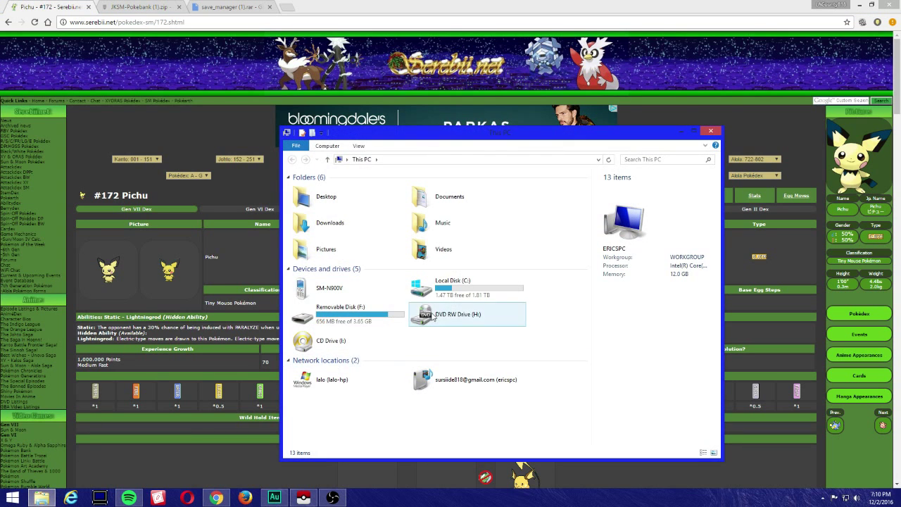
{"action": "left_click", "coordinate": [367, 323]}
{"action": "double_click", "coordinate": [367, 322]}
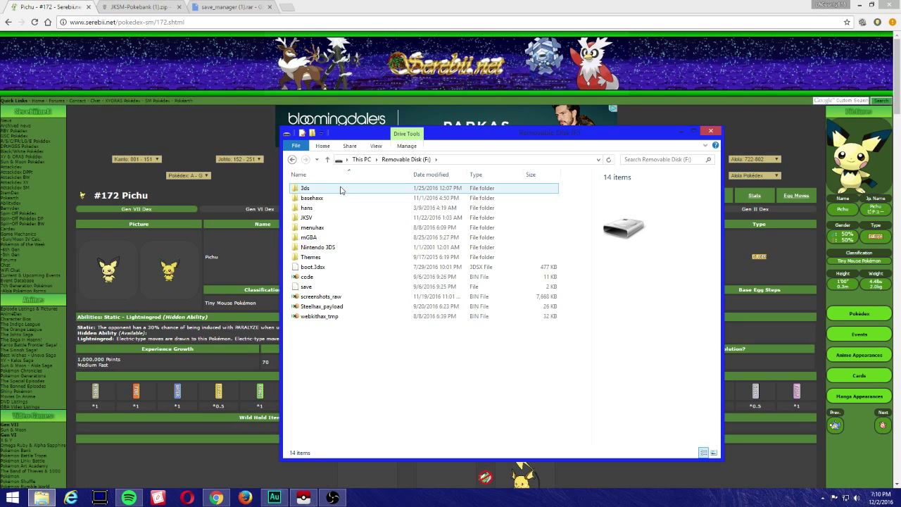
{"action": "double_click", "coordinate": [340, 189]}
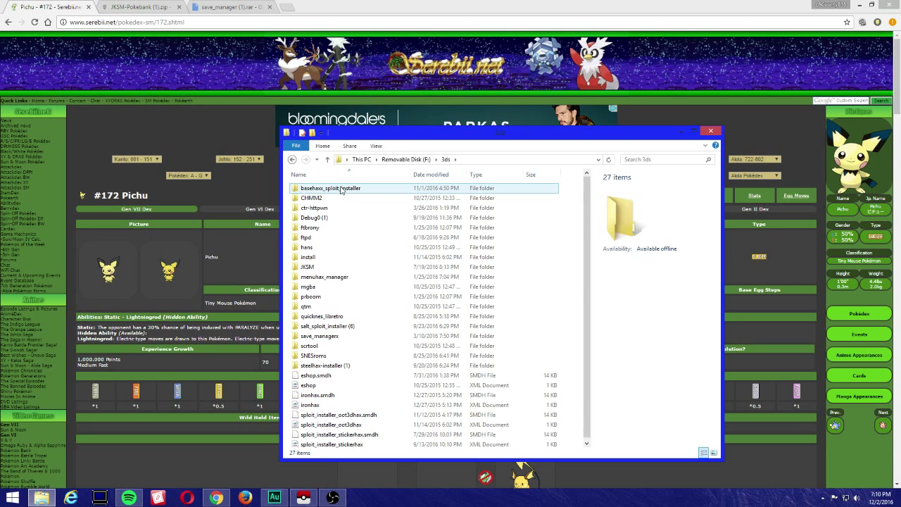
{"action": "left_click", "coordinate": [345, 270]}
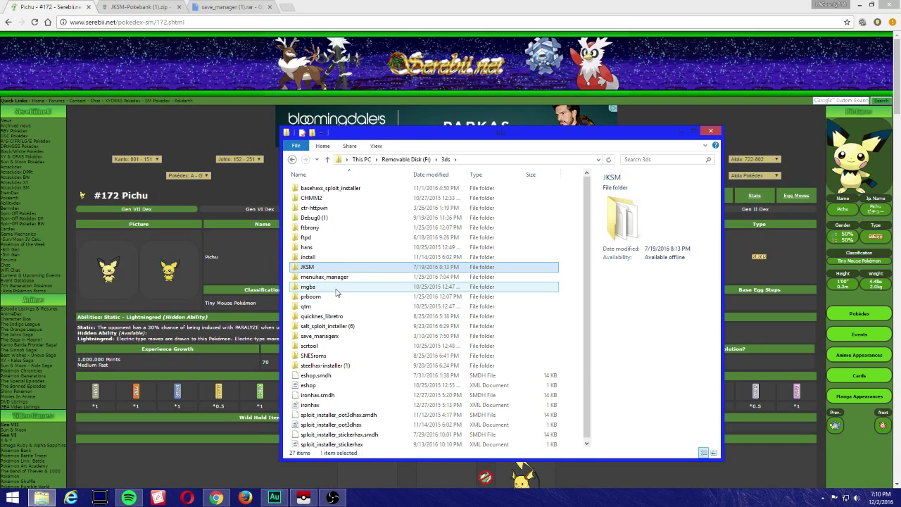
{"action": "left_click", "coordinate": [344, 337]}
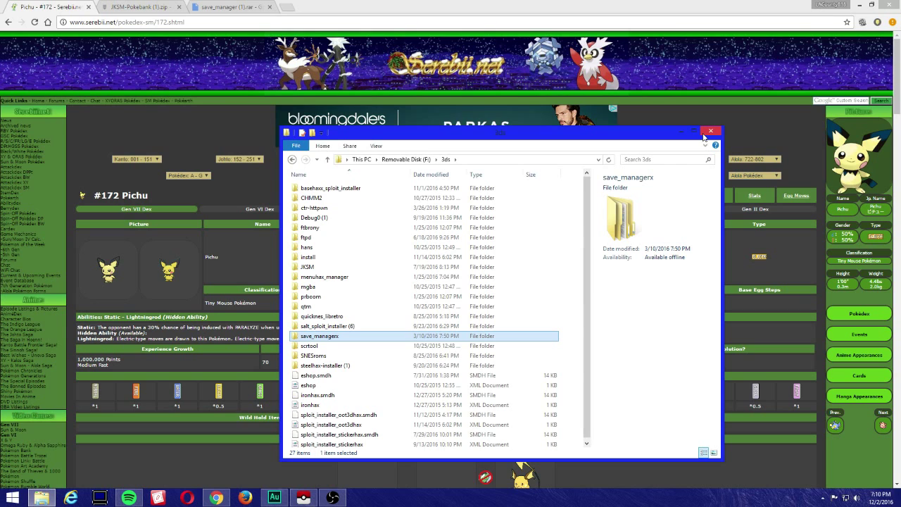
{"action": "left_click", "coordinate": [707, 133]}
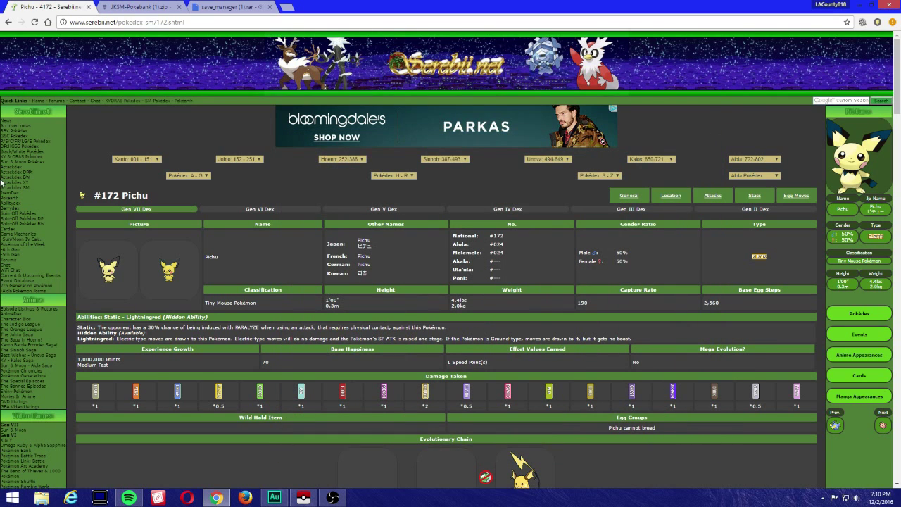
Step: Switch to PKHeX, move its window off the middle of the screen, and set the Pokémon's species to Pichu
{"action": "left_click", "coordinate": [303, 498]}
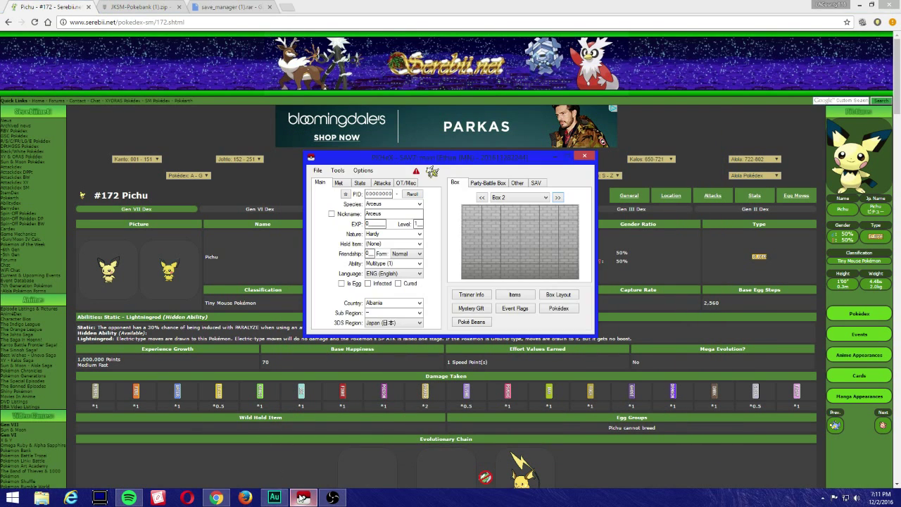
{"action": "left_click_drag", "start_coordinate": [440, 159], "coordinate": [605, 250]}
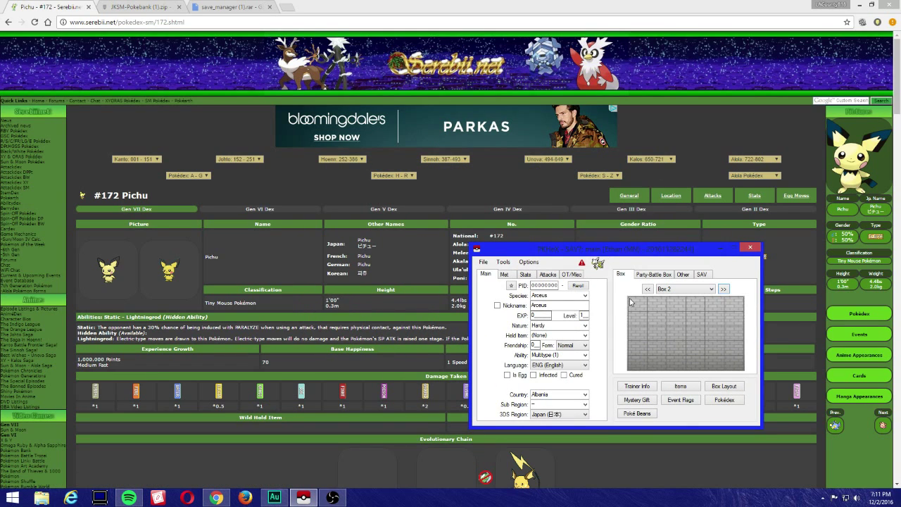
{"action": "key", "text": "Tab"}
{"action": "key", "text": "BackSpace"}
{"action": "type", "text": "Pichu"}
{"action": "key", "text": "Return"}
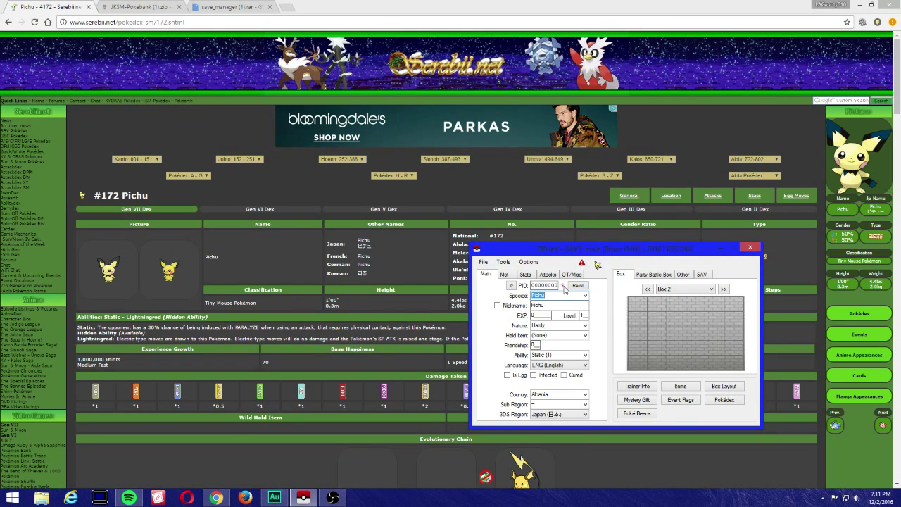
Step: Switch to the Serebii page and examine Pichu's Sun/Moon level-up, TM and egg moves
{"action": "key", "text": "alt+Tab"}
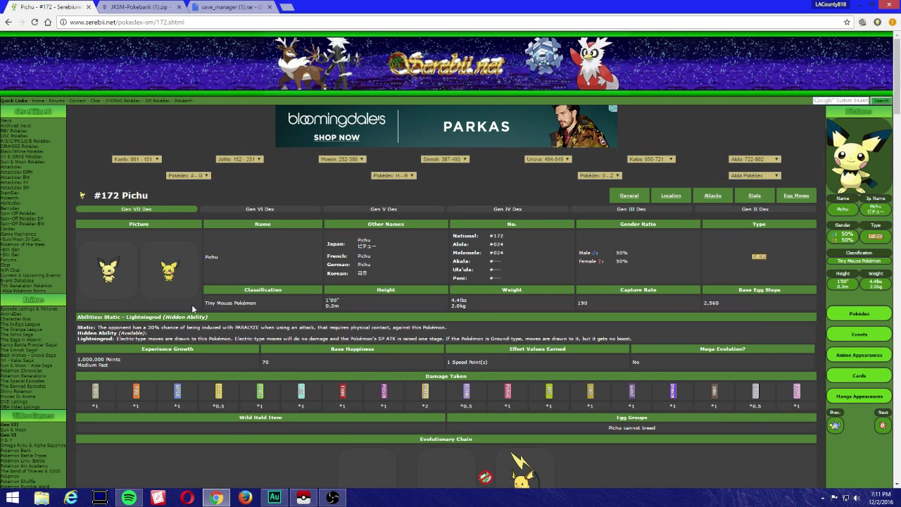
{"action": "scroll", "coordinate": [191, 304], "scroll_direction": "down", "scroll_amount": 3}
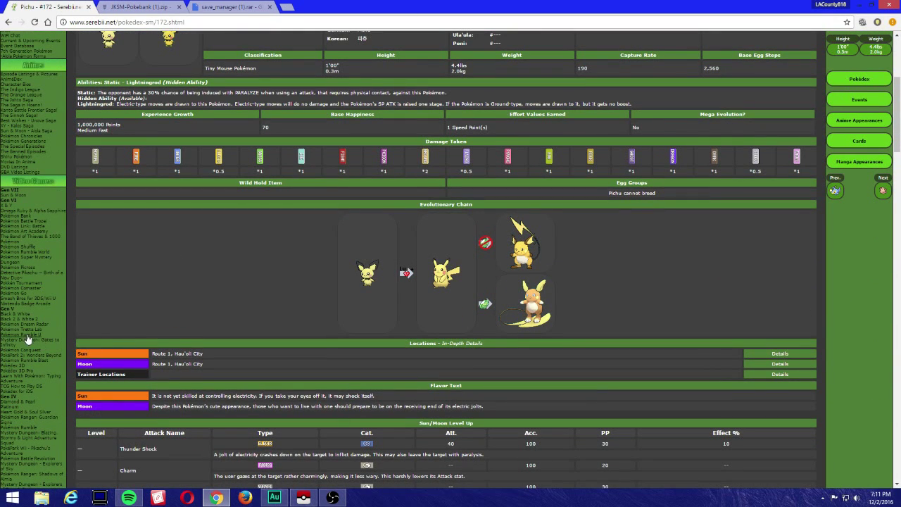
{"action": "scroll", "coordinate": [176, 316], "scroll_direction": "down", "scroll_amount": 1}
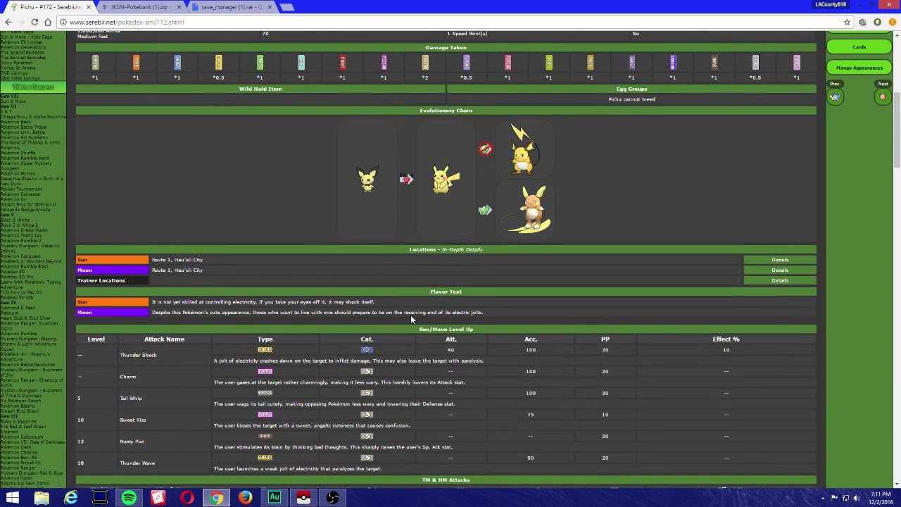
{"action": "scroll", "coordinate": [567, 290], "scroll_direction": "down", "scroll_amount": 2}
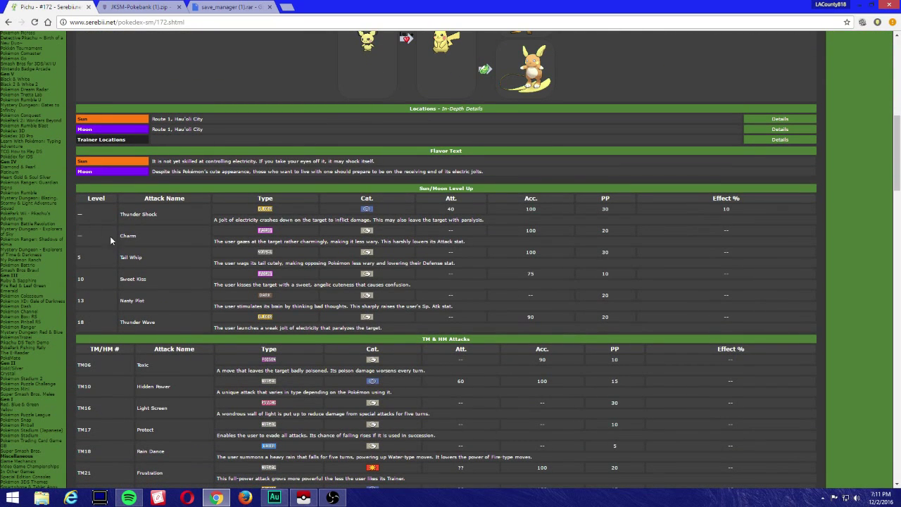
{"action": "scroll", "coordinate": [33, 328], "scroll_direction": "down", "scroll_amount": 1}
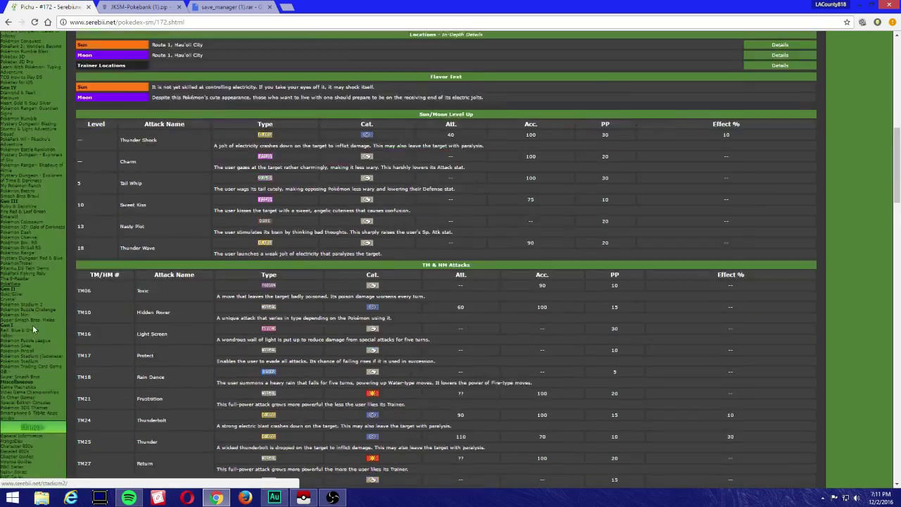
{"action": "scroll", "coordinate": [33, 329], "scroll_direction": "down", "scroll_amount": 1}
{"action": "scroll", "coordinate": [239, 262], "scroll_direction": "down", "scroll_amount": 12}
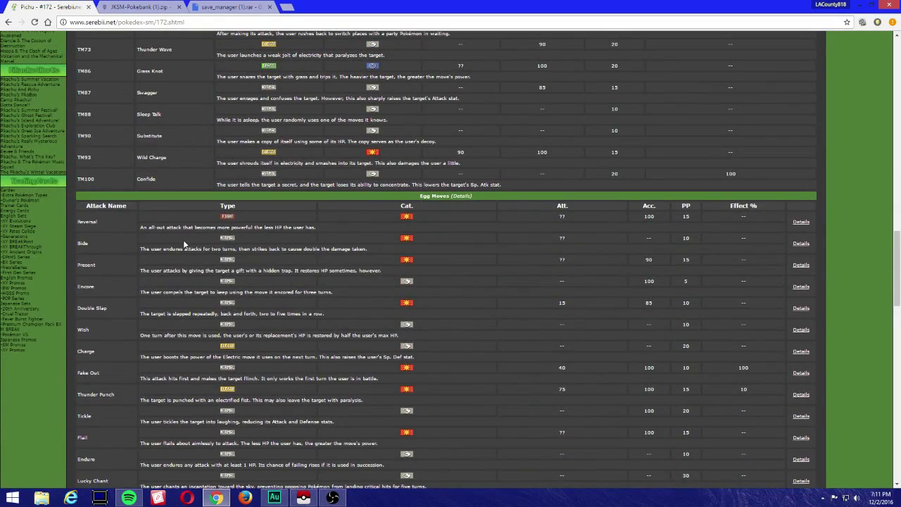
{"action": "scroll", "coordinate": [420, 198], "scroll_direction": "down", "scroll_amount": 6}
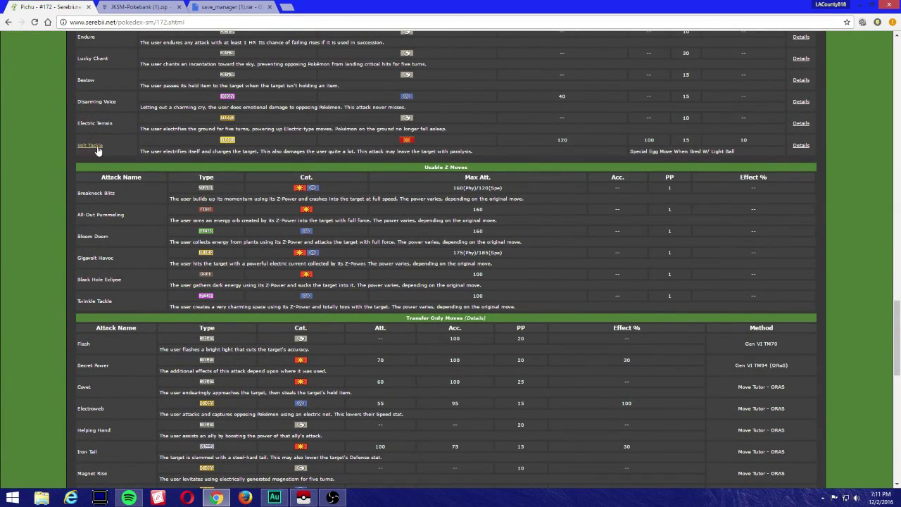
Step: Examine Pichu's transfer-only moves and their methods, and return to the Egg Moves table
{"action": "scroll", "coordinate": [175, 216], "scroll_direction": "down", "scroll_amount": 2}
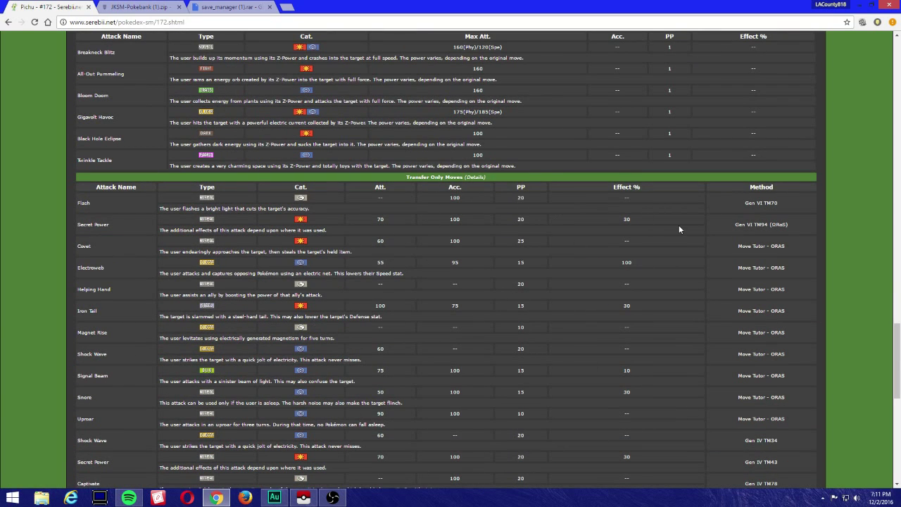
{"action": "scroll", "coordinate": [714, 354], "scroll_direction": "down", "scroll_amount": 2}
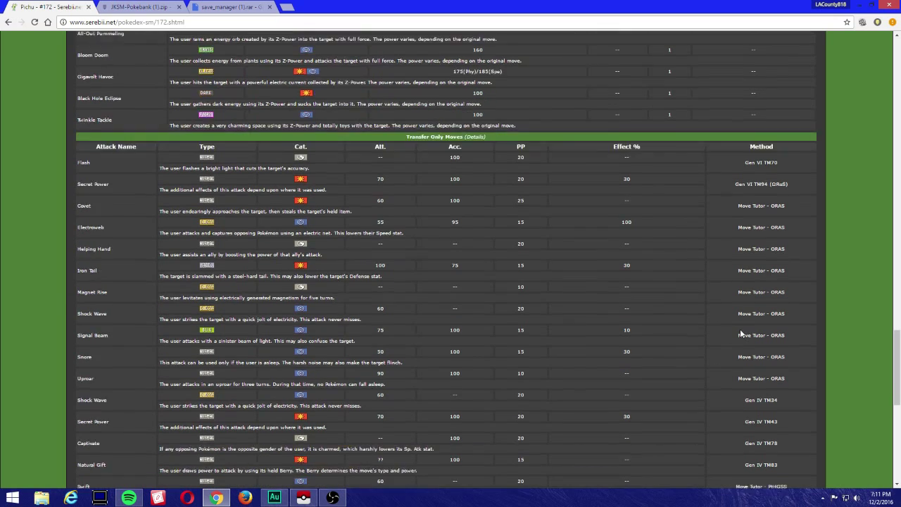
{"action": "scroll", "coordinate": [749, 405], "scroll_direction": "down", "scroll_amount": 2}
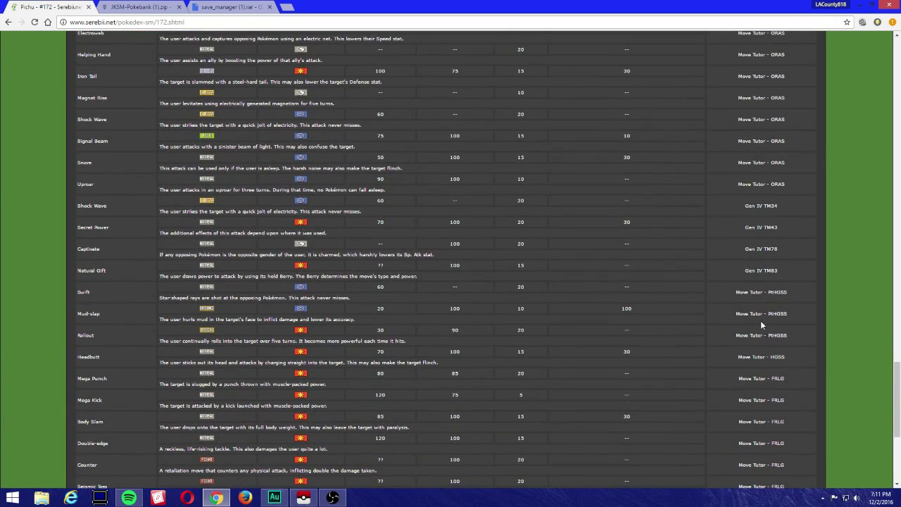
{"action": "scroll", "coordinate": [760, 320], "scroll_direction": "down", "scroll_amount": 2}
{"action": "scroll", "coordinate": [401, 352], "scroll_direction": "up", "scroll_amount": 5}
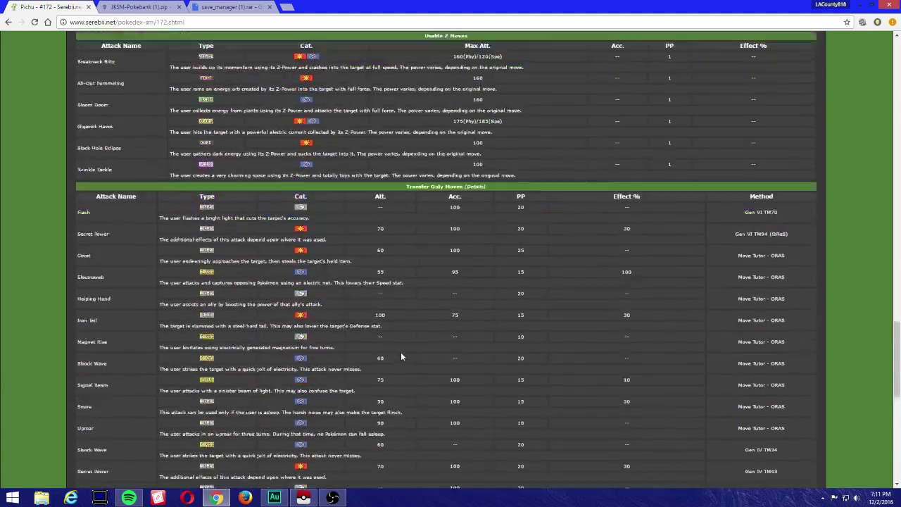
{"action": "scroll", "coordinate": [400, 352], "scroll_direction": "down", "scroll_amount": 2}
{"action": "scroll", "coordinate": [400, 351], "scroll_direction": "up", "scroll_amount": 9}
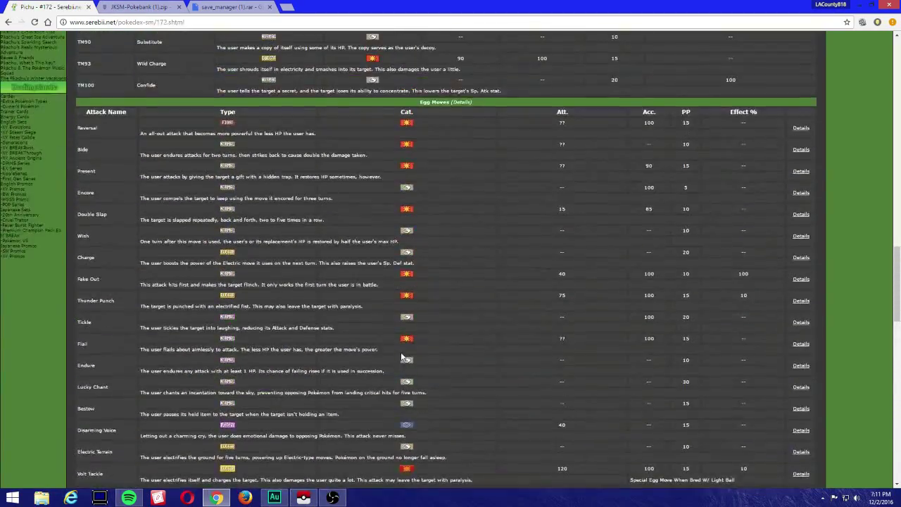
{"action": "scroll", "coordinate": [401, 356], "scroll_direction": "up", "scroll_amount": 4}
{"action": "scroll", "coordinate": [429, 355], "scroll_direction": "down", "scroll_amount": 4}
{"action": "scroll", "coordinate": [457, 346], "scroll_direction": "down", "scroll_amount": 3}
{"action": "scroll", "coordinate": [457, 346], "scroll_direction": "up", "scroll_amount": 2}
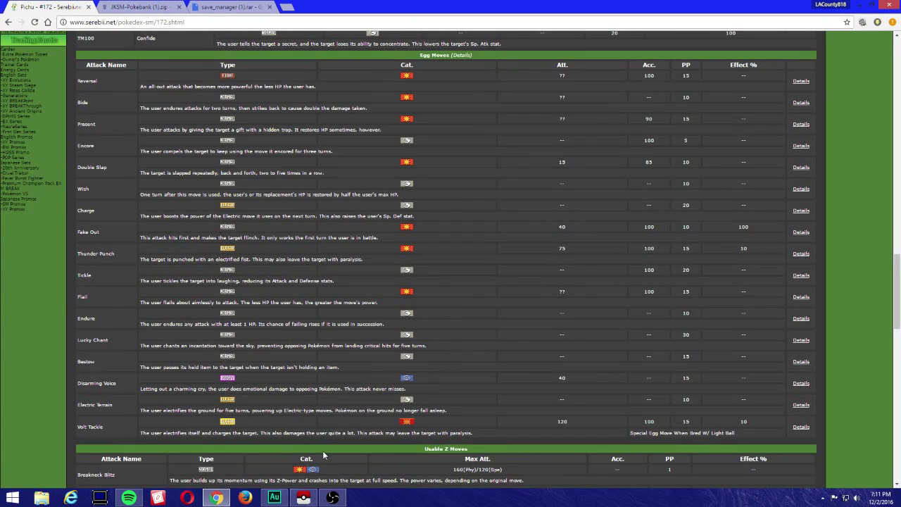
Step: Switch to PKHeX, reroll Pichu's PID and make it shiny
{"action": "left_click", "coordinate": [304, 497]}
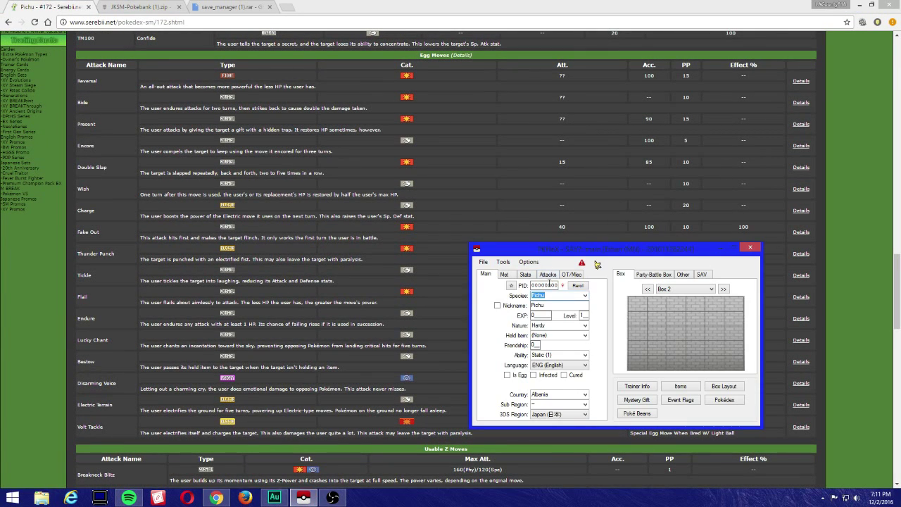
{"action": "left_click", "coordinate": [576, 285]}
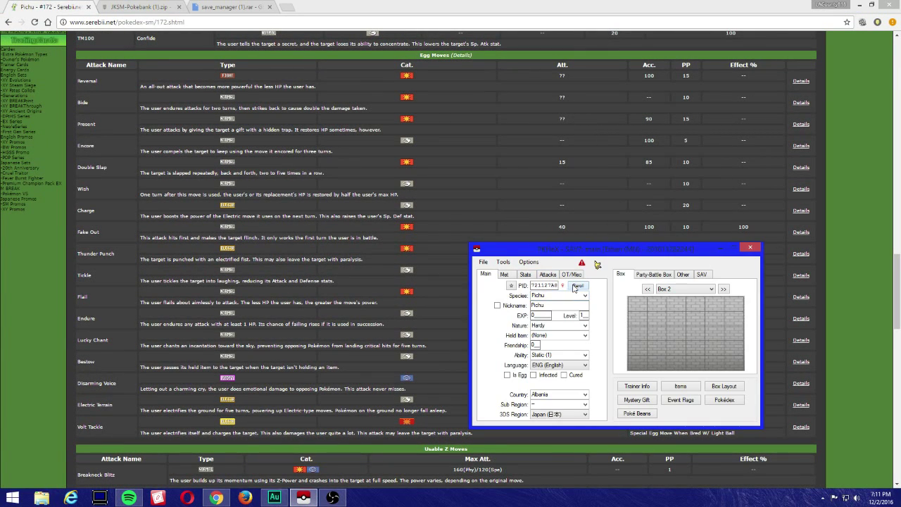
{"action": "left_click", "coordinate": [513, 286]}
Step: Set Pichu's level to 10 and its nature to Timid
{"action": "type", "text": "10"}
{"action": "left_click", "coordinate": [570, 326]}
{"action": "type", "text": "Timid"}
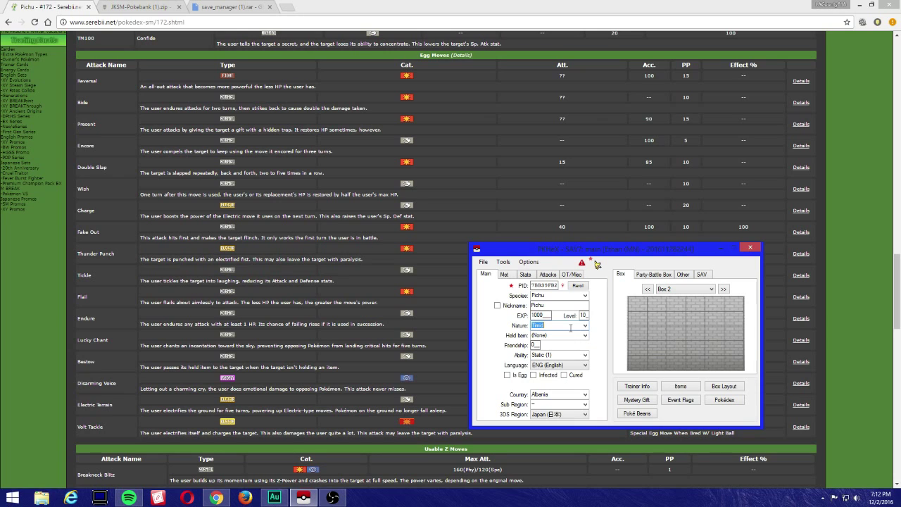
Step: Give Pichu a Master Ball as held item and set its ability to Lightning Rod (H)
{"action": "left_click", "coordinate": [570, 335]}
{"action": "type", "text": "Master Ball"}
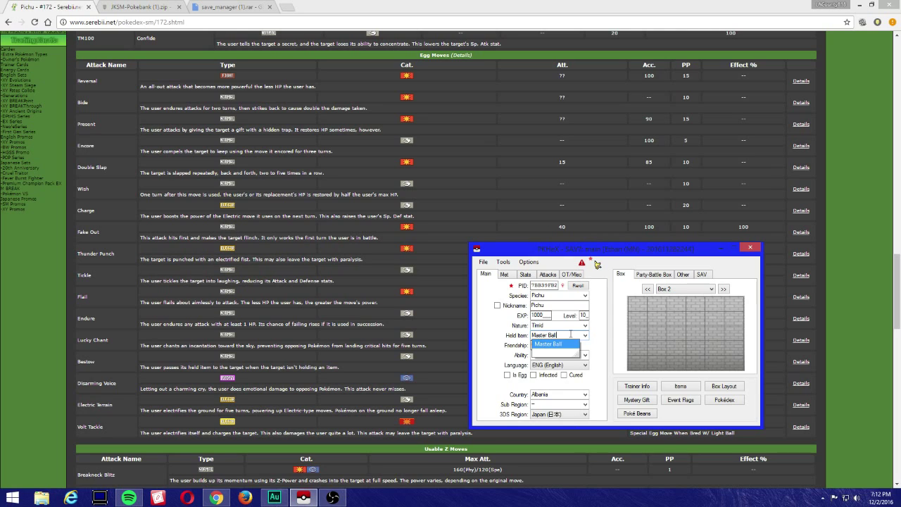
{"action": "key", "text": "Return"}
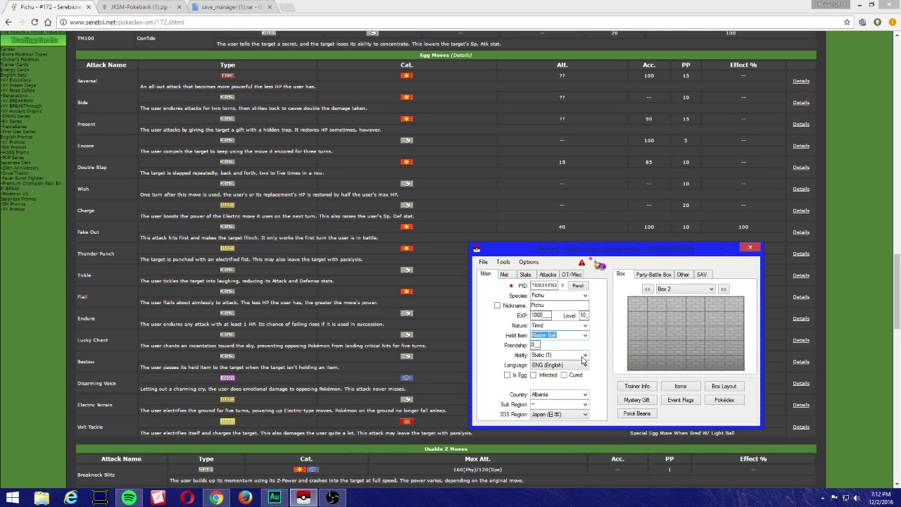
{"action": "left_click", "coordinate": [581, 355]}
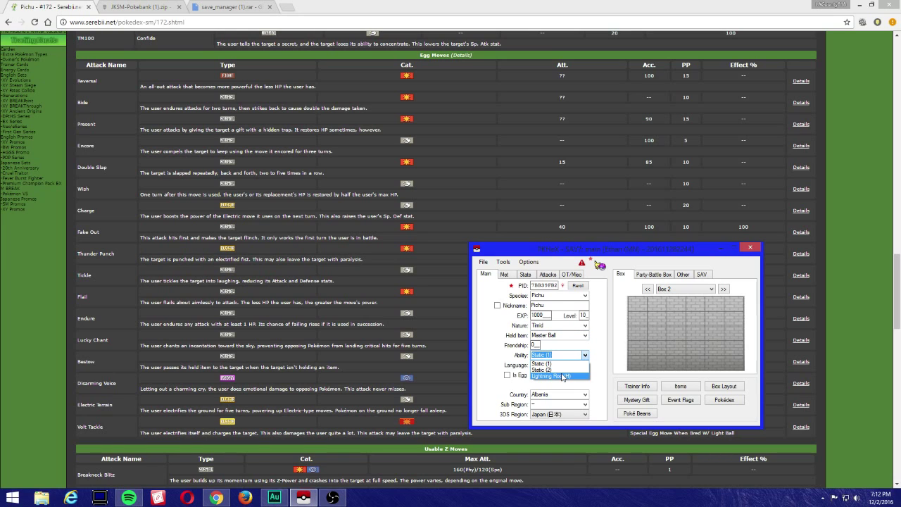
{"action": "left_click", "coordinate": [563, 376]}
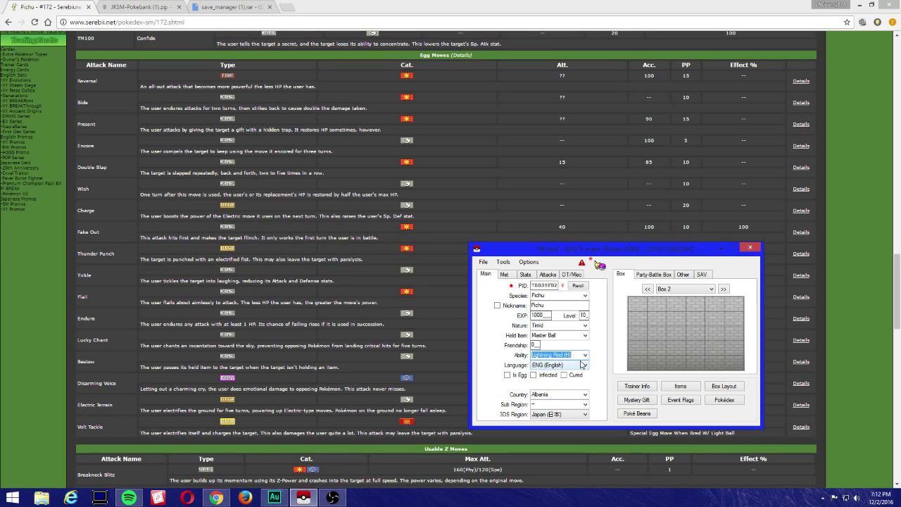
Step: Set Pichu's country to United States and its 3DS region to Americas (NA/SA)
{"action": "left_click", "coordinate": [567, 394]}
{"action": "type", "text": "U.A.E."}
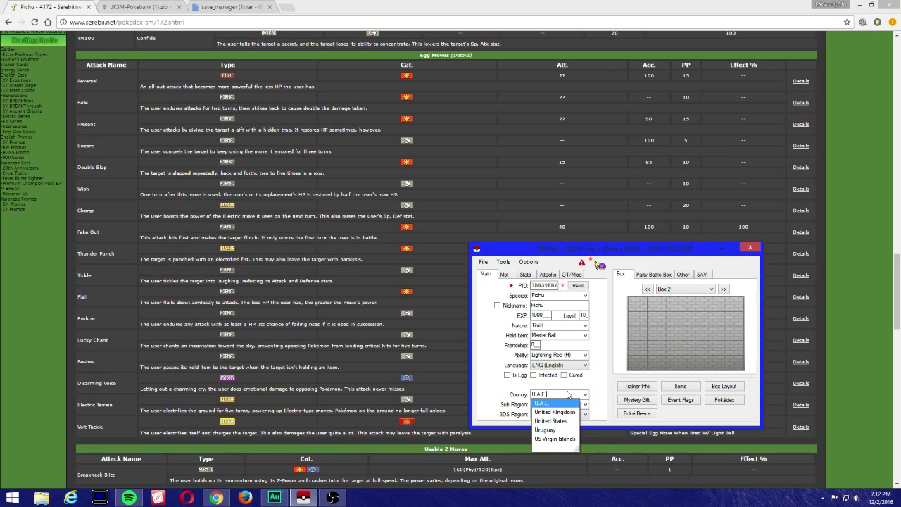
{"action": "key", "text": "Down"}
{"action": "key", "text": "Down"}
{"action": "key", "text": "Return"}
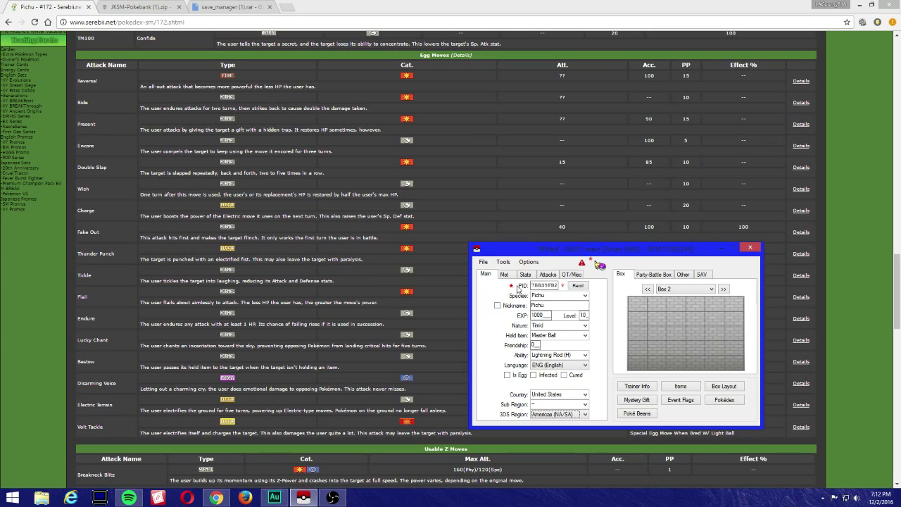
Step: Keep Moon as Pichu's origin game and set its met location to Paniola Town
{"action": "left_click", "coordinate": [505, 275]}
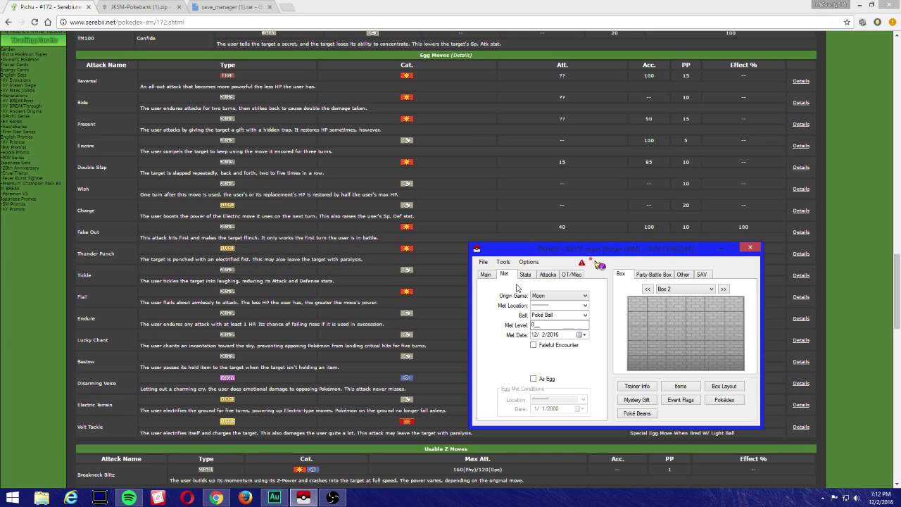
{"action": "left_click", "coordinate": [554, 299]}
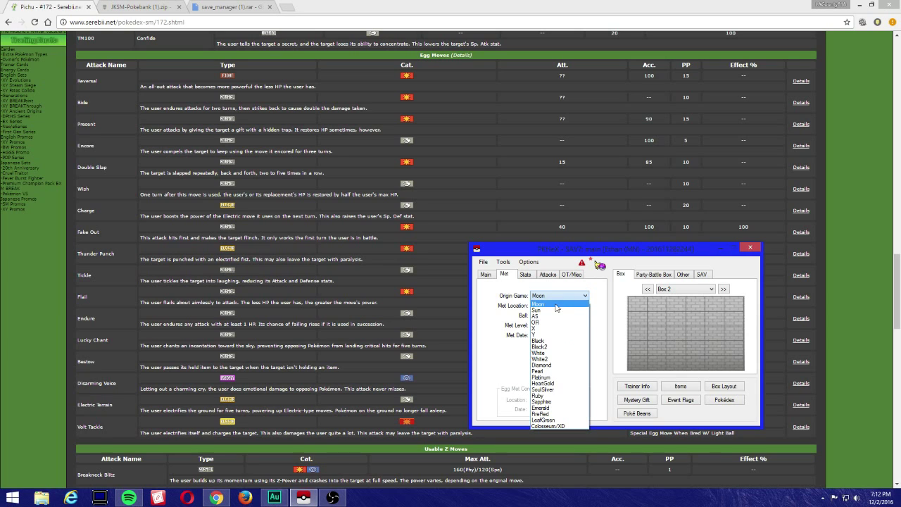
{"action": "left_click", "coordinate": [558, 296]}
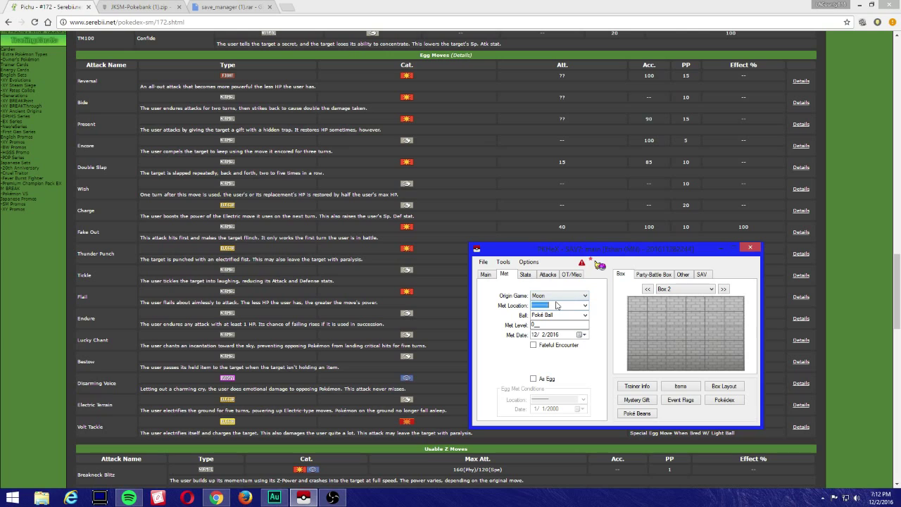
{"action": "left_click", "coordinate": [557, 305]}
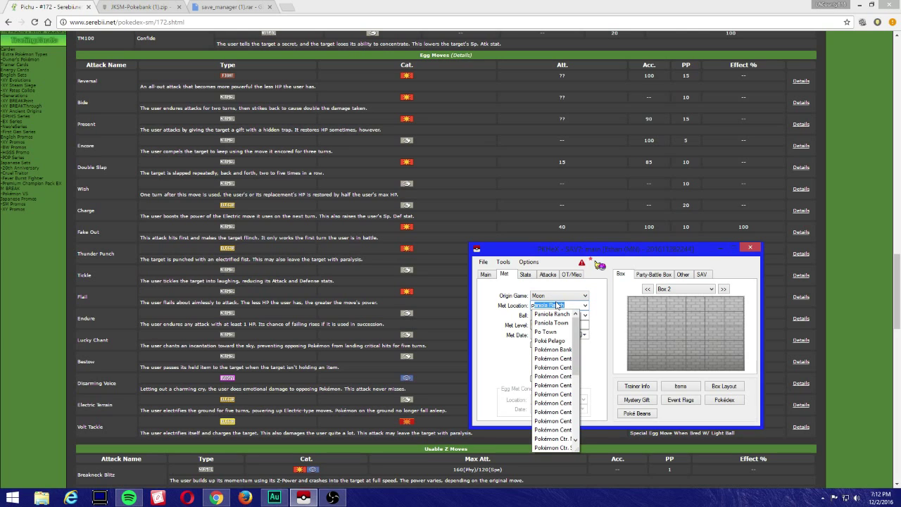
{"action": "key", "text": "Down"}
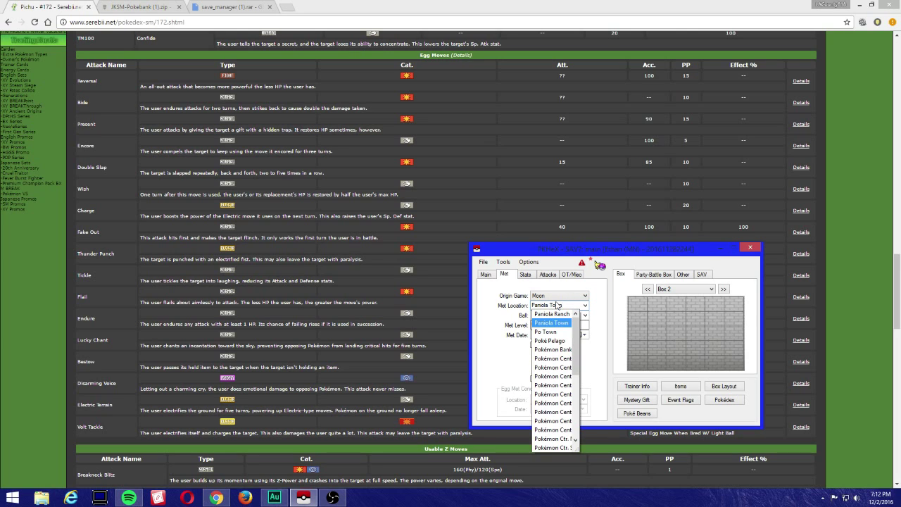
{"action": "key", "text": "Return"}
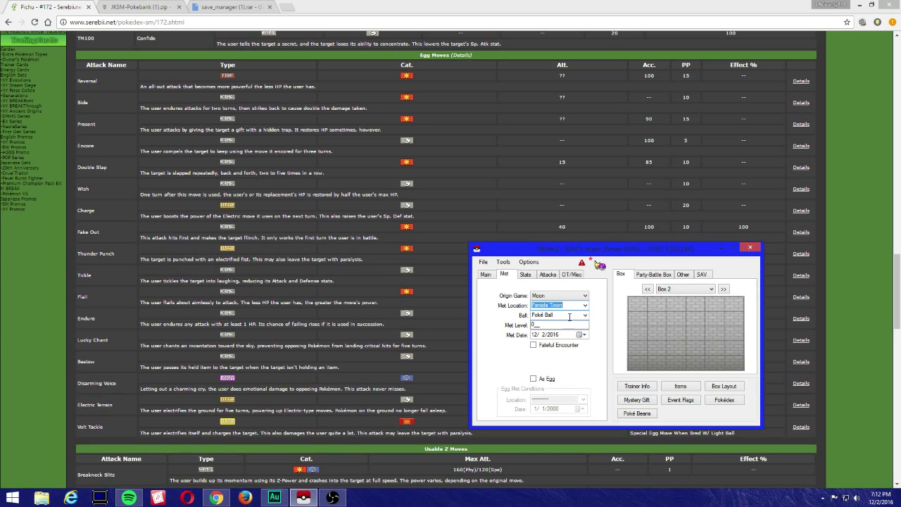
Step: Keep the Poké Ball, set the met level to 1 and mark Pichu as obtained from an egg
{"action": "left_click", "coordinate": [569, 315]}
{"action": "key", "text": "Tab"}
{"action": "left_click", "coordinate": [534, 380]}
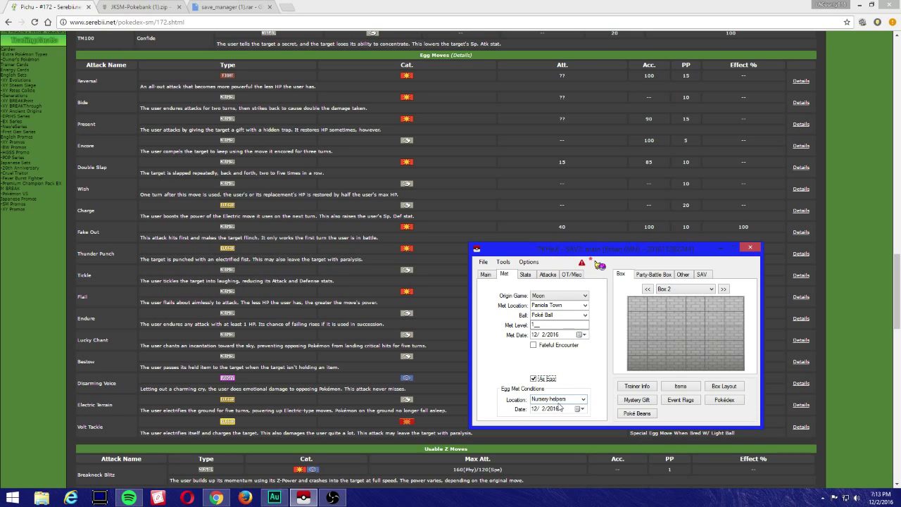
Step: Set all six of Pichu's IVs to 31
{"action": "left_click", "coordinate": [524, 275]}
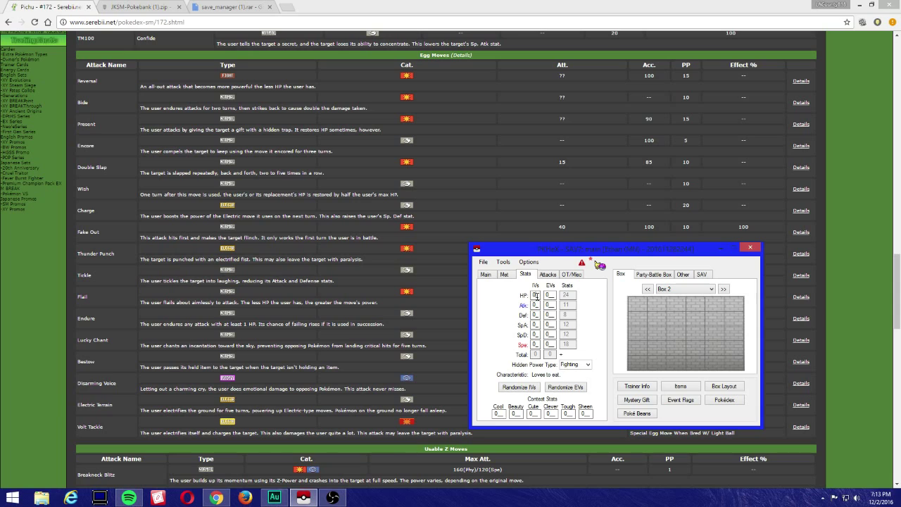
{"action": "left_click", "coordinate": [536, 297]}
{"action": "type", "text": "3131331"}
{"action": "key", "text": "Tab"}
{"action": "key", "text": "Tab"}
{"action": "type", "text": "31"}
{"action": "key", "text": "Tab"}
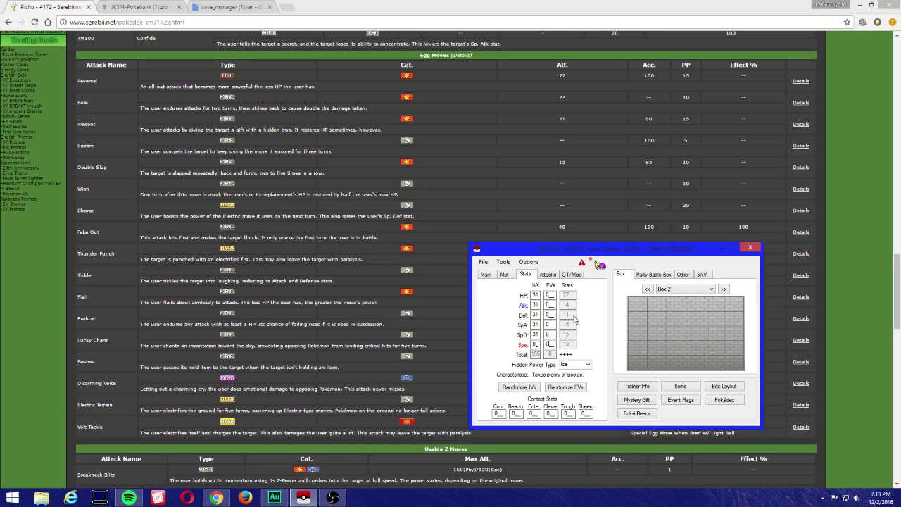
{"action": "key", "text": "Tab"}
{"action": "type", "text": "31"}
Step: Set Pichu's first two current moves to Volt Tackle and Disarming Voice
{"action": "left_click", "coordinate": [547, 274]}
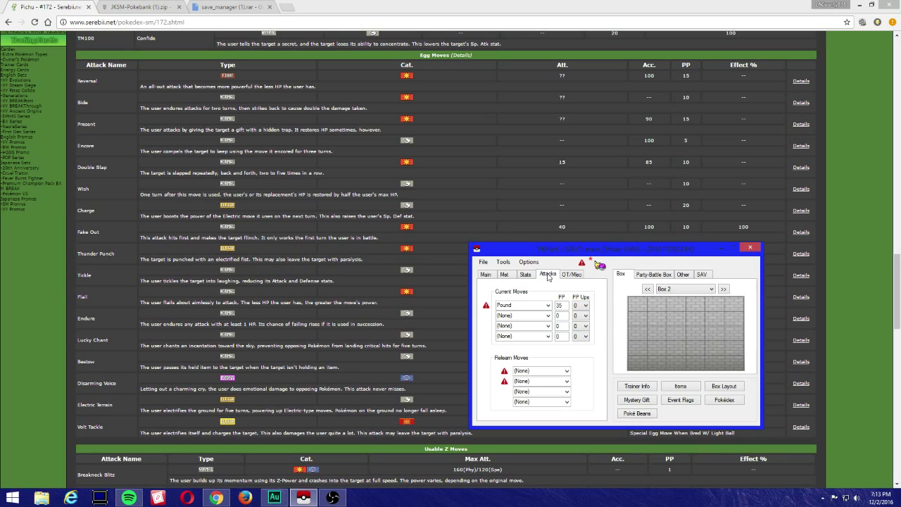
{"action": "left_click", "coordinate": [529, 308]}
{"action": "type", "text": "volt"}
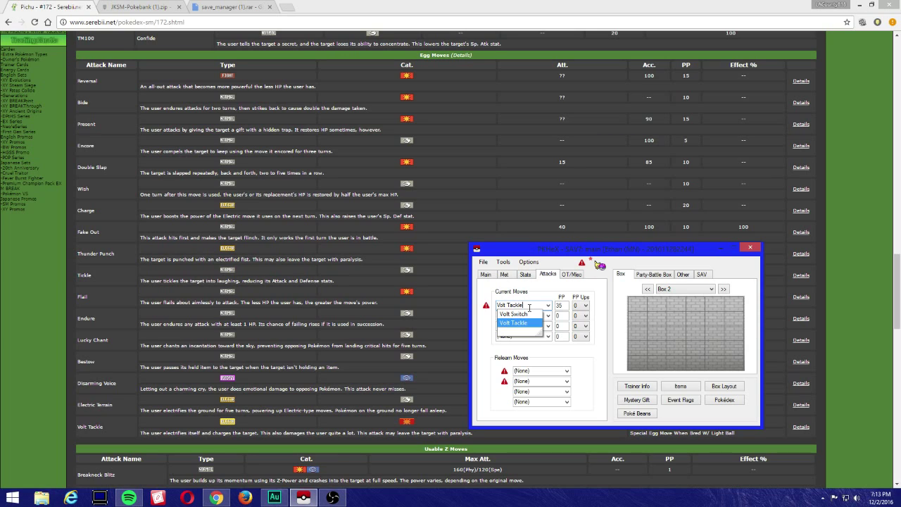
{"action": "key", "text": "Return"}
{"action": "key", "text": "Tab"}
{"action": "key", "text": "Tab"}
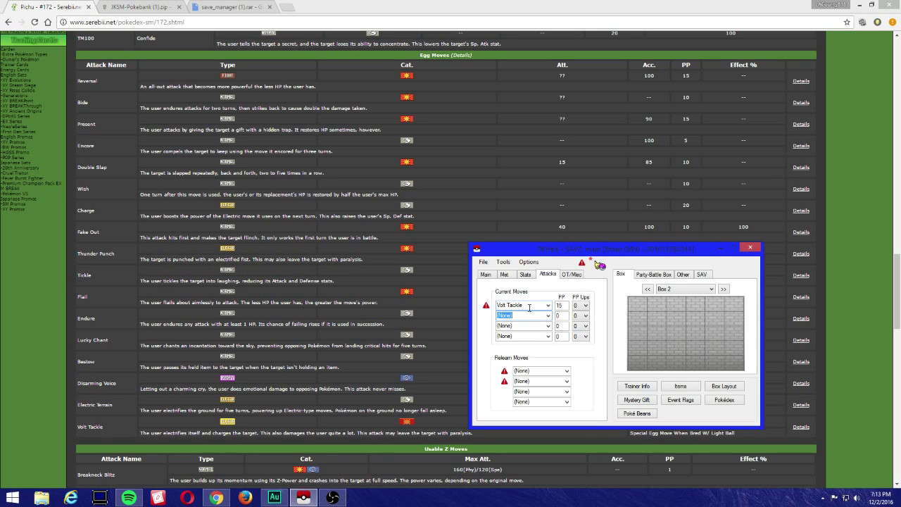
{"action": "type", "text": "disa"}
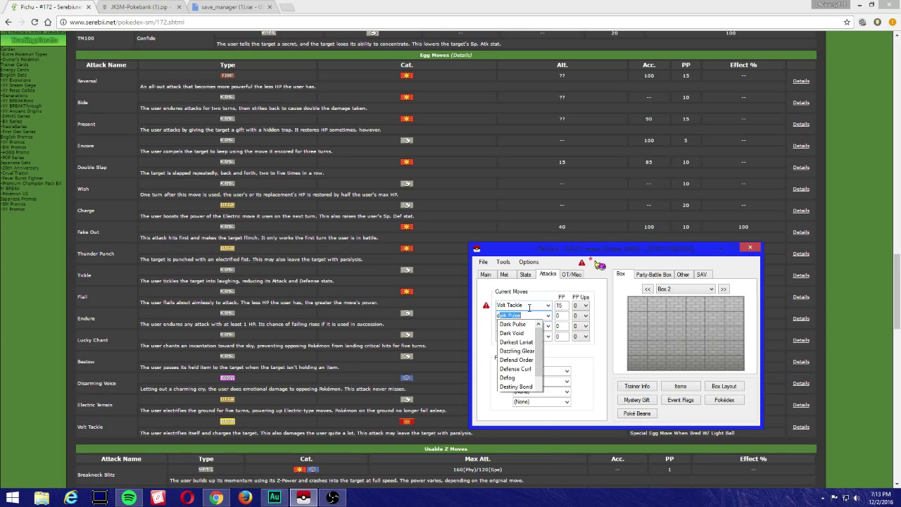
{"action": "key", "text": "Return"}
{"action": "key", "text": "Tab"}
{"action": "key", "text": "Tab"}
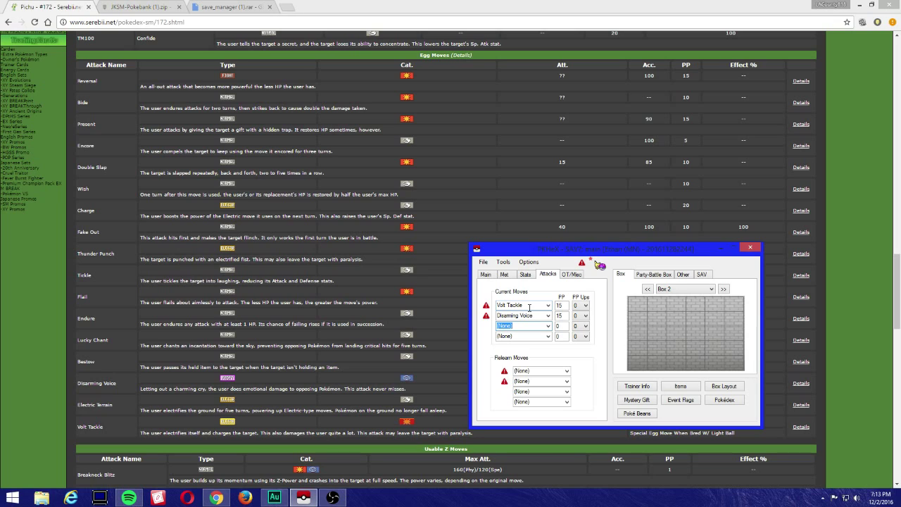
Step: Set Pichu's third and fourth current moves to Thunder Punch and Fake Out
{"action": "type", "text": "thu"}
{"action": "key", "text": "Down"}
{"action": "key", "text": "Down"}
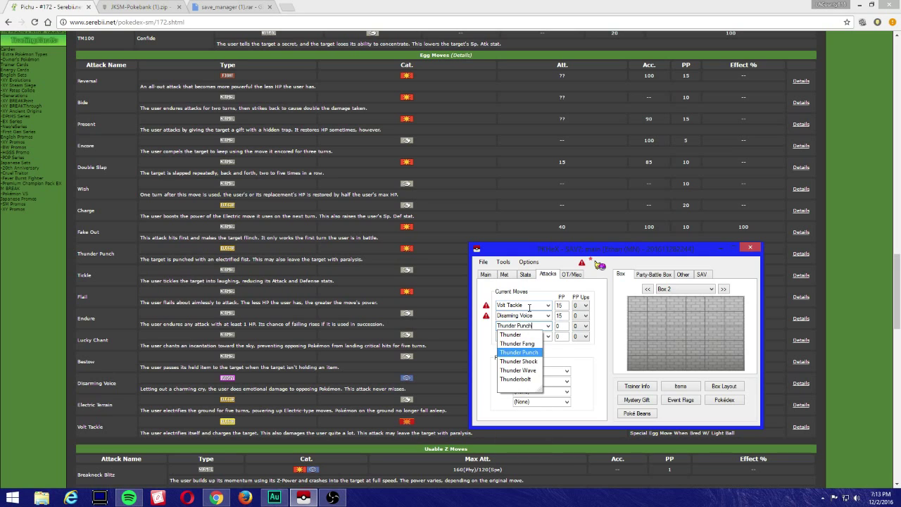
{"action": "key", "text": "Return"}
{"action": "key", "text": "Tab"}
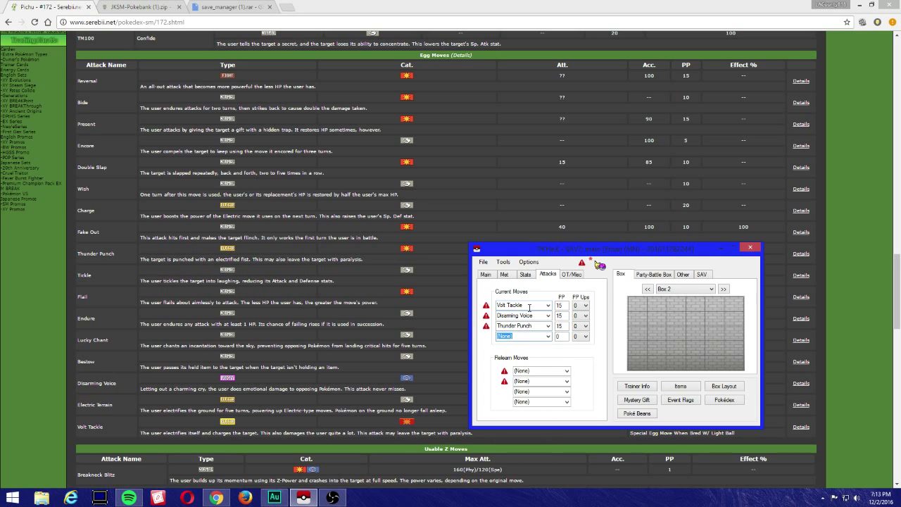
{"action": "key", "text": "BackSpace"}
{"action": "key", "text": "Escape"}
{"action": "type", "text": "fak"}
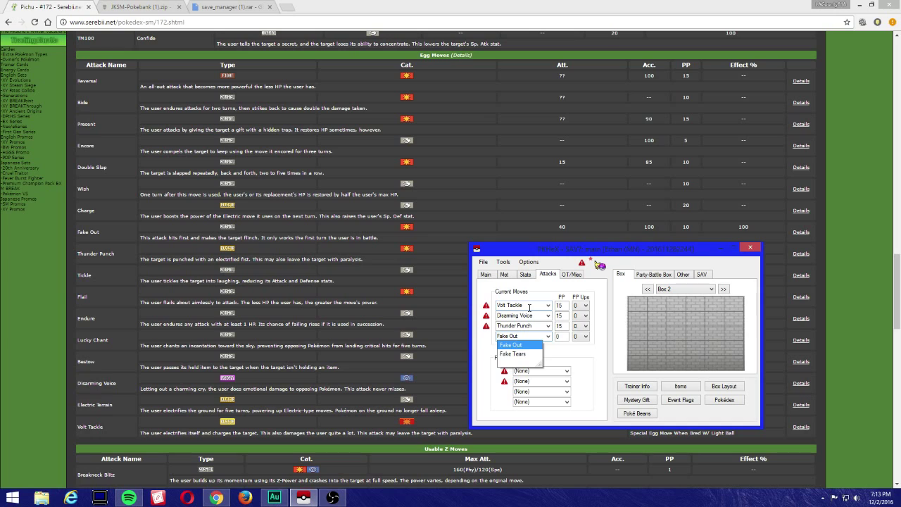
{"action": "key", "text": "Return"}
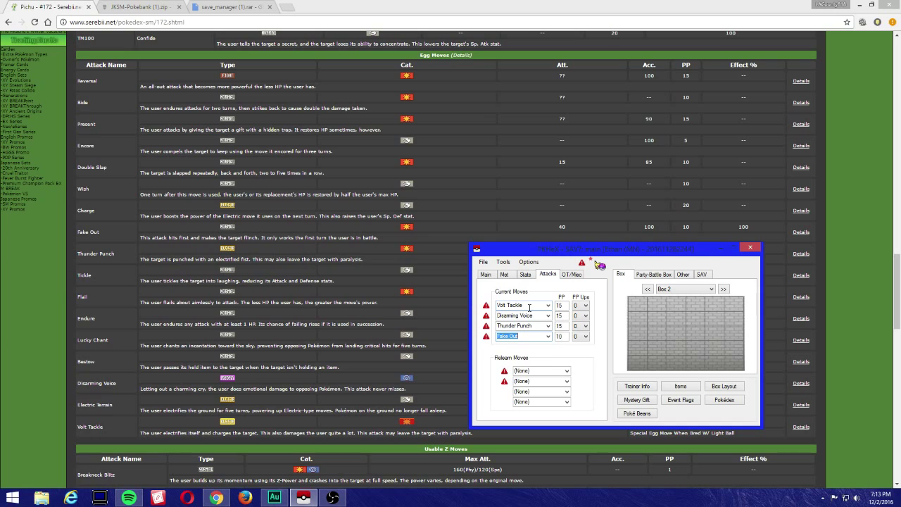
Step: Apply the suggested relearn moves and run the legality check on Pichu
{"action": "left_click", "coordinate": [496, 380]}
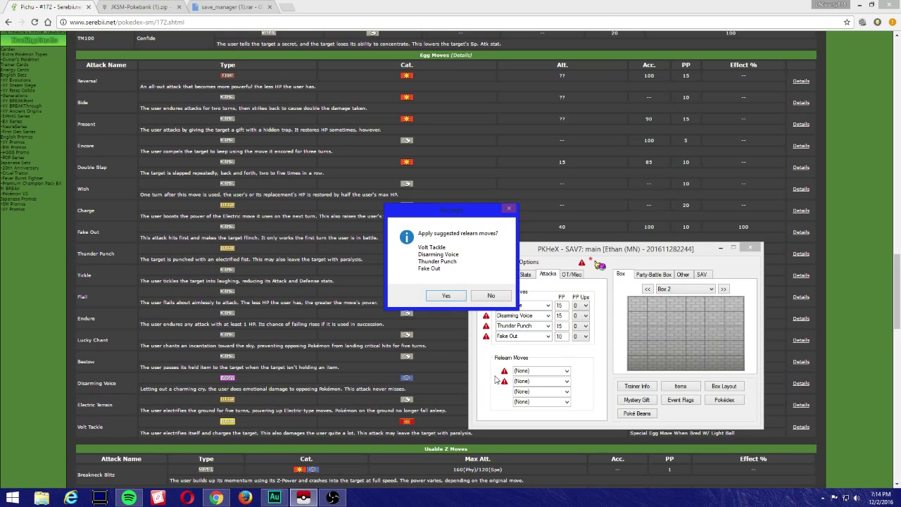
{"action": "left_click", "coordinate": [446, 299]}
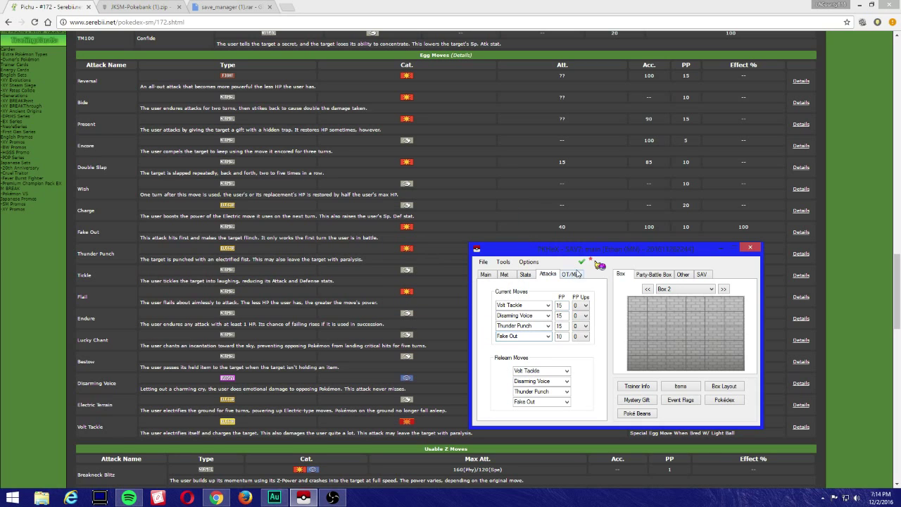
{"action": "left_click", "coordinate": [581, 262]}
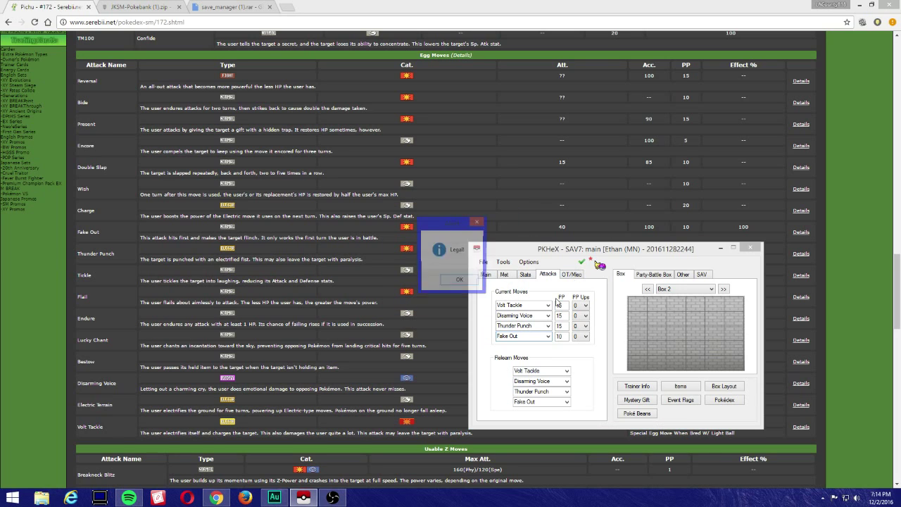
{"action": "left_click", "coordinate": [459, 281]}
Step: Copy the trainer ID from the save file's trainer info, leaving that info unchanged
{"action": "left_click", "coordinate": [572, 274]}
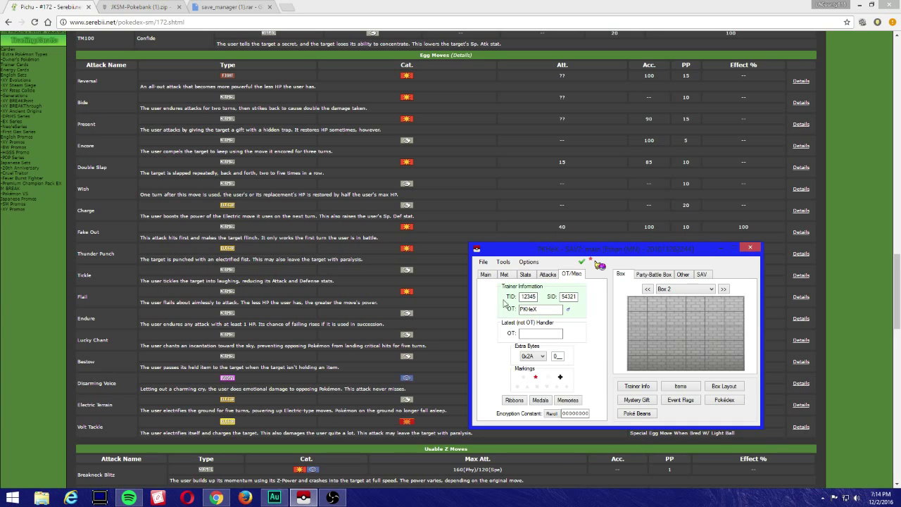
{"action": "left_click", "coordinate": [536, 297]}
{"action": "left_click", "coordinate": [636, 386]}
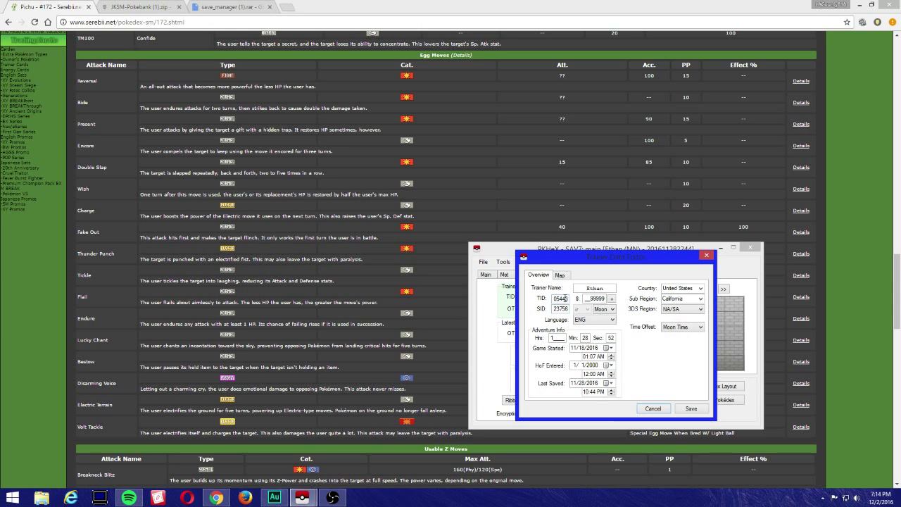
{"action": "left_click", "coordinate": [569, 298]}
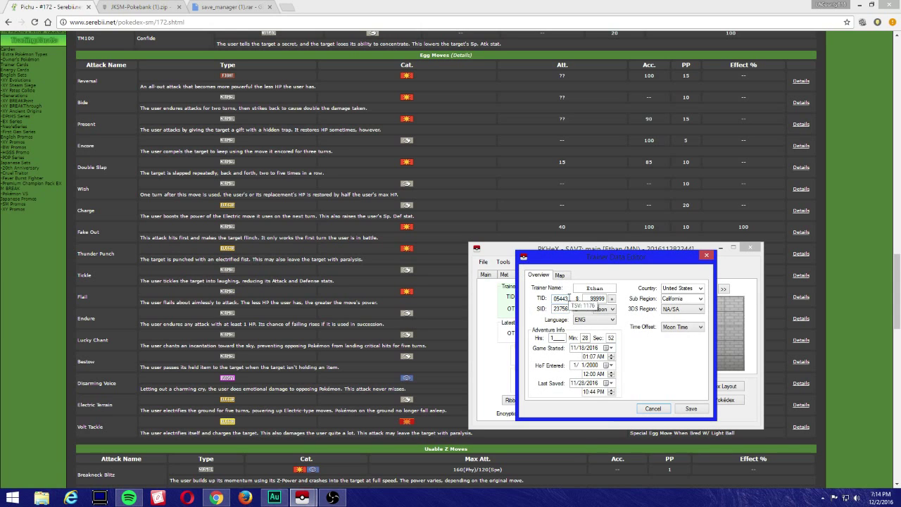
{"action": "double_click", "coordinate": [560, 299]}
{"action": "right_click", "coordinate": [561, 298]}
{"action": "left_click", "coordinate": [583, 329]}
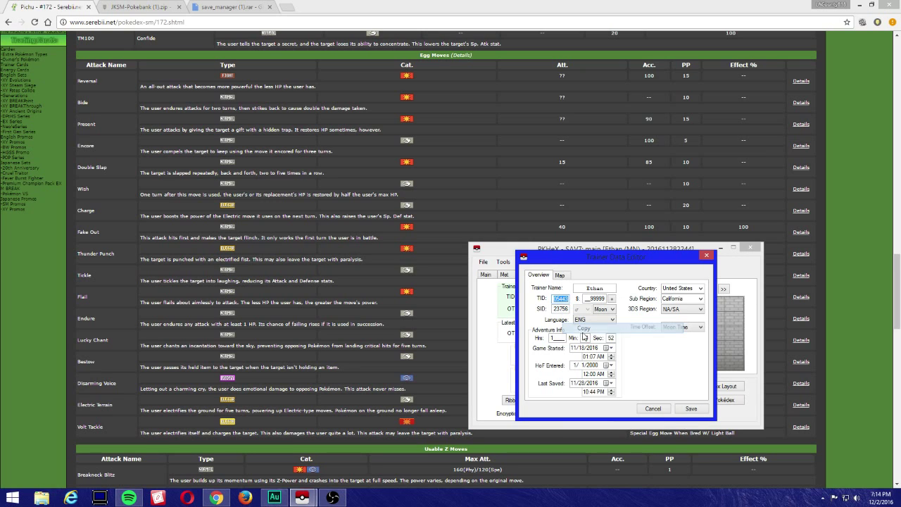
{"action": "left_click", "coordinate": [651, 409]}
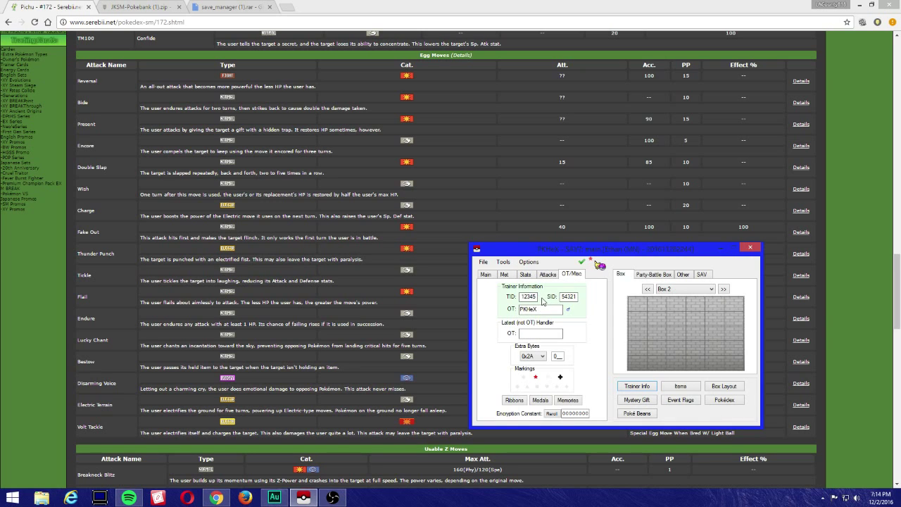
Step: Replace Pichu's trainer ID, original trainer name and secret ID with the player's own trainer details
{"action": "double_click", "coordinate": [528, 296]}
{"action": "key", "text": "BackSpace"}
{"action": "type", "text": "05443"}
{"action": "key", "text": "Tab"}
{"action": "key", "text": "Tab"}
{"action": "type", "text": "E"}
{"action": "double_click", "coordinate": [568, 296]}
{"action": "type", "text": "55343"}
Step: Reroll Pichu's PID and make it shiny again for the new trainer details
{"action": "left_click", "coordinate": [484, 274]}
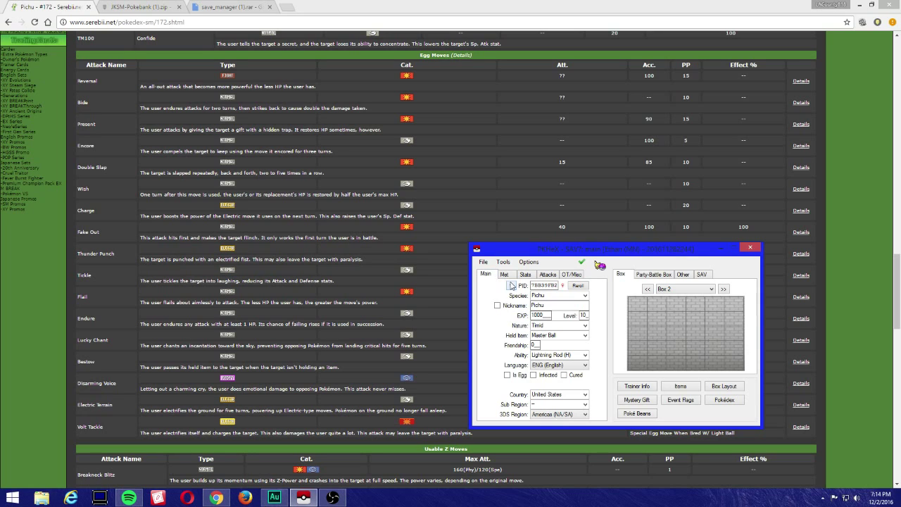
{"action": "left_click", "coordinate": [575, 287]}
{"action": "left_click", "coordinate": [510, 288]}
Step: Review Pichu's main details, met data, stats, moves and trainer information before storing it
{"action": "left_click", "coordinate": [504, 276]}
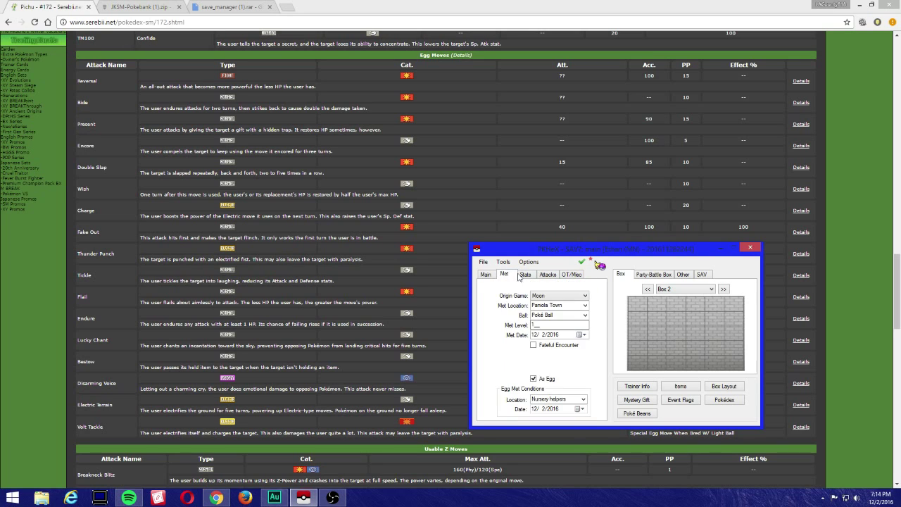
{"action": "left_click", "coordinate": [525, 275]}
{"action": "left_click", "coordinate": [548, 275]}
{"action": "left_click", "coordinate": [564, 275]}
{"action": "left_click", "coordinate": [548, 275]}
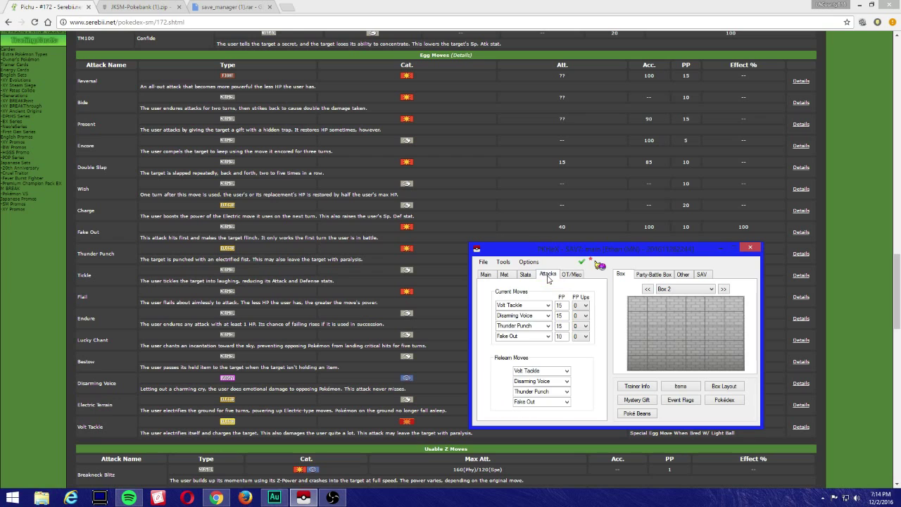
{"action": "left_click", "coordinate": [525, 275]}
{"action": "left_click", "coordinate": [506, 276]}
{"action": "left_click", "coordinate": [486, 275]}
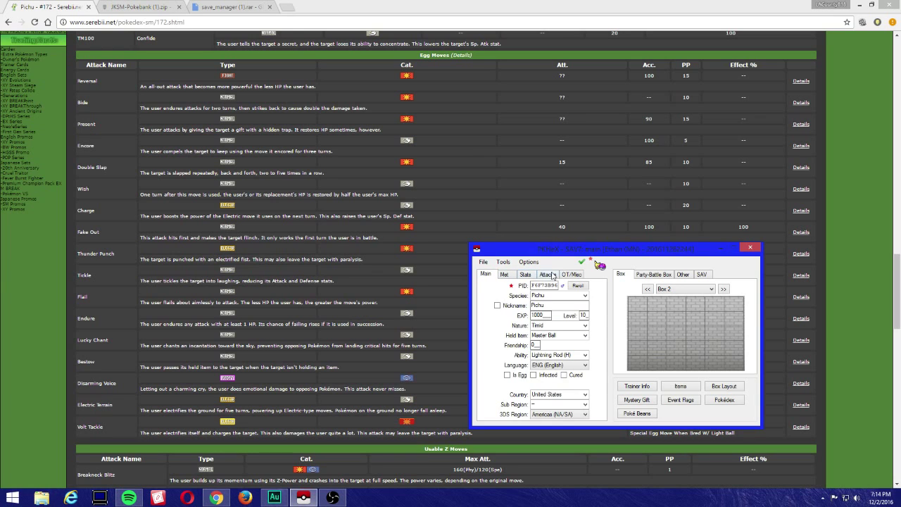
{"action": "left_click", "coordinate": [548, 275]}
{"action": "left_click", "coordinate": [571, 275]}
{"action": "left_click", "coordinate": [525, 275]}
{"action": "left_click", "coordinate": [504, 275]}
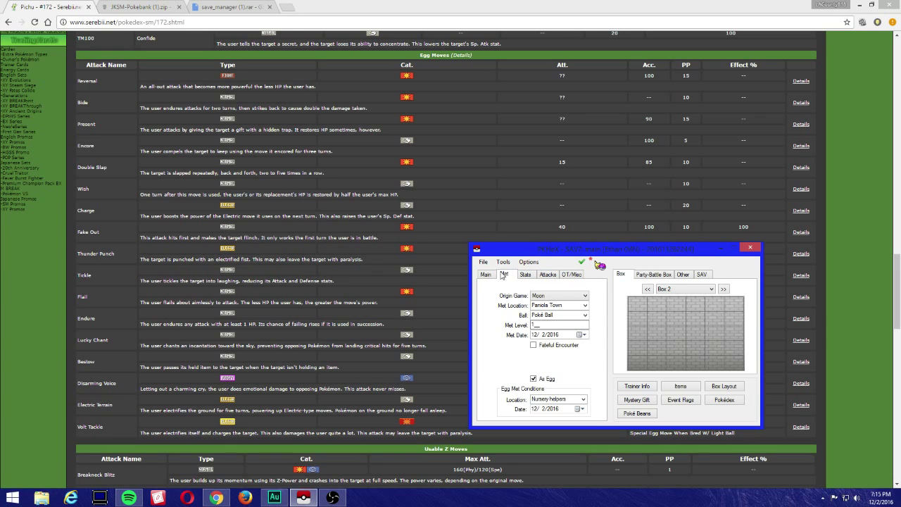
{"action": "left_click", "coordinate": [485, 276]}
{"action": "left_click", "coordinate": [526, 275]}
{"action": "left_click", "coordinate": [547, 275]}
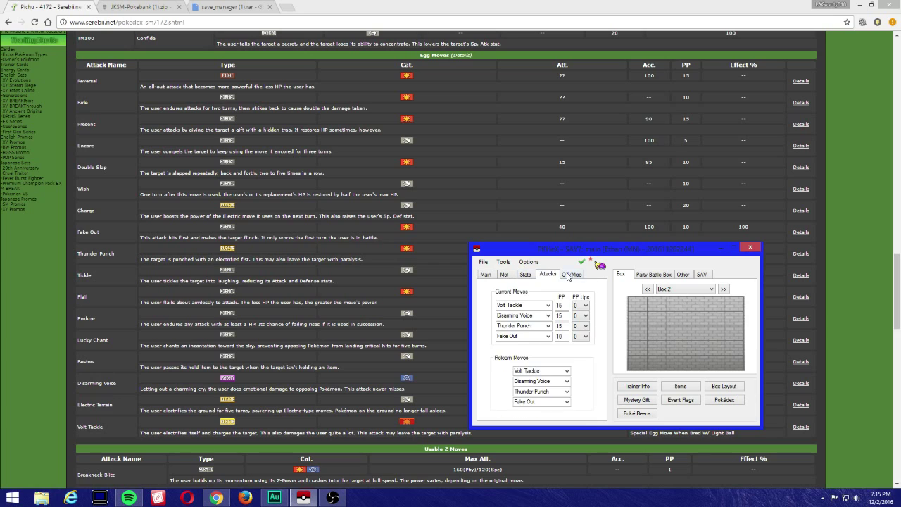
{"action": "left_click", "coordinate": [571, 275]}
Step: Store the finished Pichu in the first slot of Box 2
{"action": "right_click", "coordinate": [634, 306]}
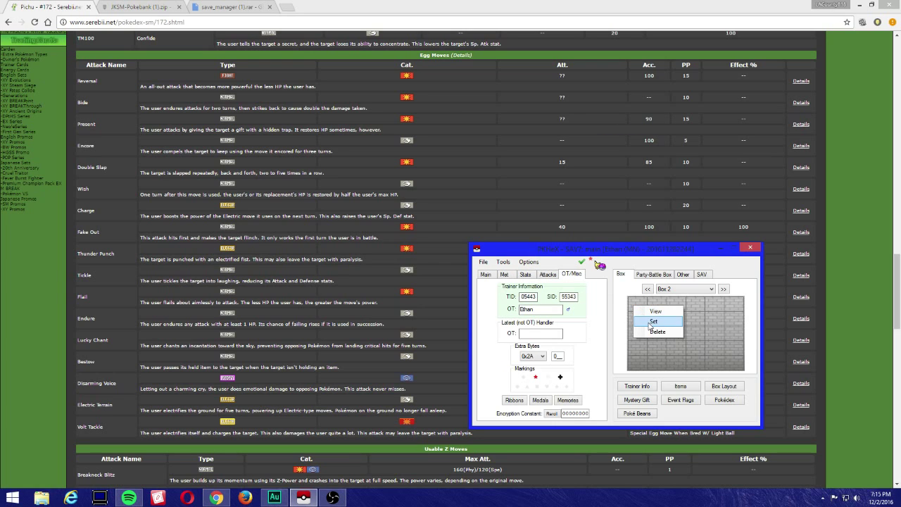
{"action": "left_click", "coordinate": [650, 321]}
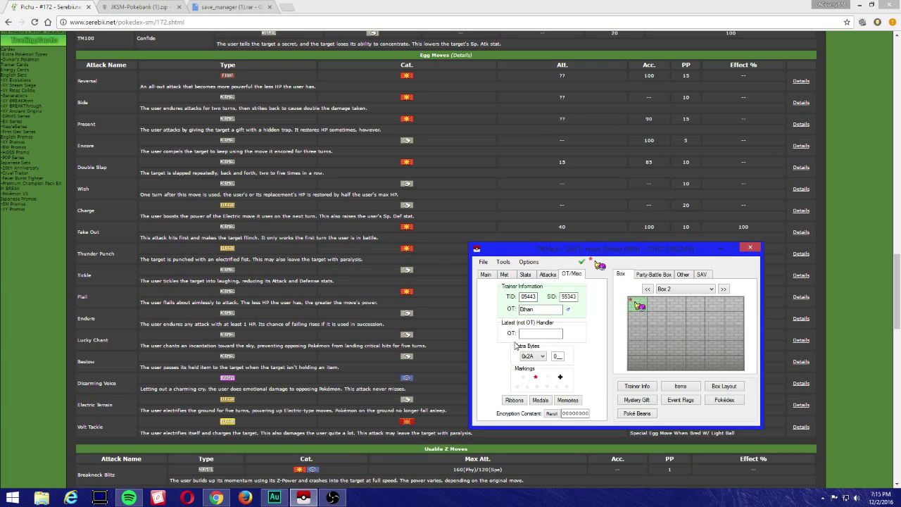
{"action": "left_click", "coordinate": [485, 275]}
Step: Switch to Chrome, search Serebii for "eevee" and open Eevee's Gen VII Pokédex page
{"action": "left_click", "coordinate": [453, 193]}
{"action": "scroll", "coordinate": [453, 193], "scroll_direction": "up", "scroll_amount": 20}
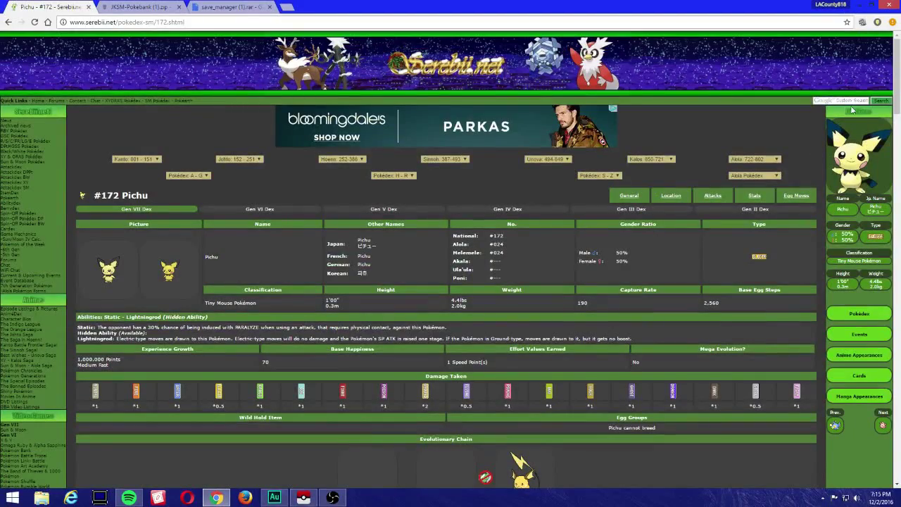
{"action": "left_click", "coordinate": [852, 102]}
{"action": "type", "text": "eevee"}
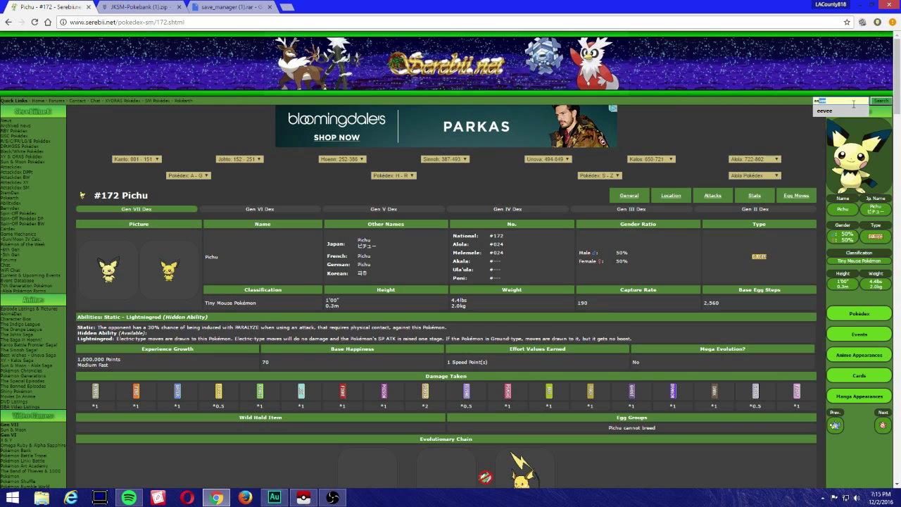
{"action": "key", "text": "Return"}
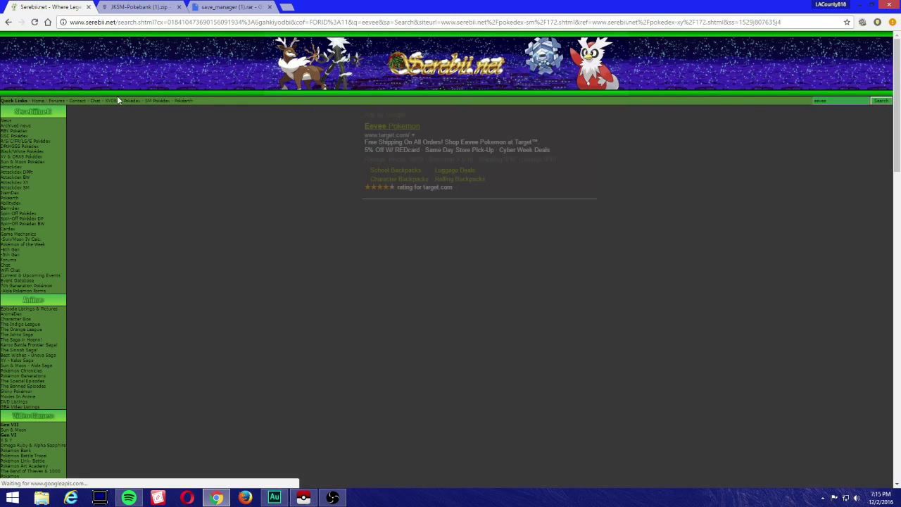
{"action": "left_click", "coordinate": [437, 230]}
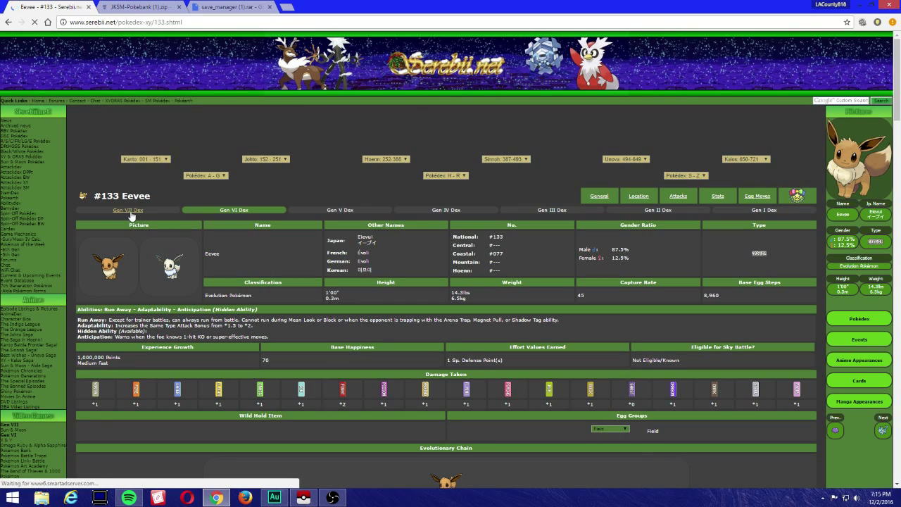
{"action": "scroll", "coordinate": [189, 322], "scroll_direction": "down", "scroll_amount": 3}
{"action": "scroll", "coordinate": [189, 316], "scroll_direction": "down", "scroll_amount": 3}
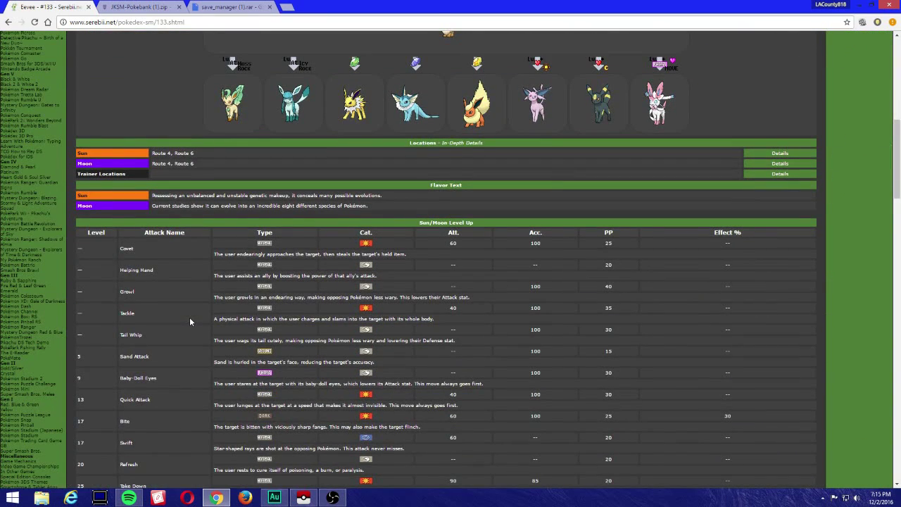
{"action": "left_click", "coordinate": [332, 499]}
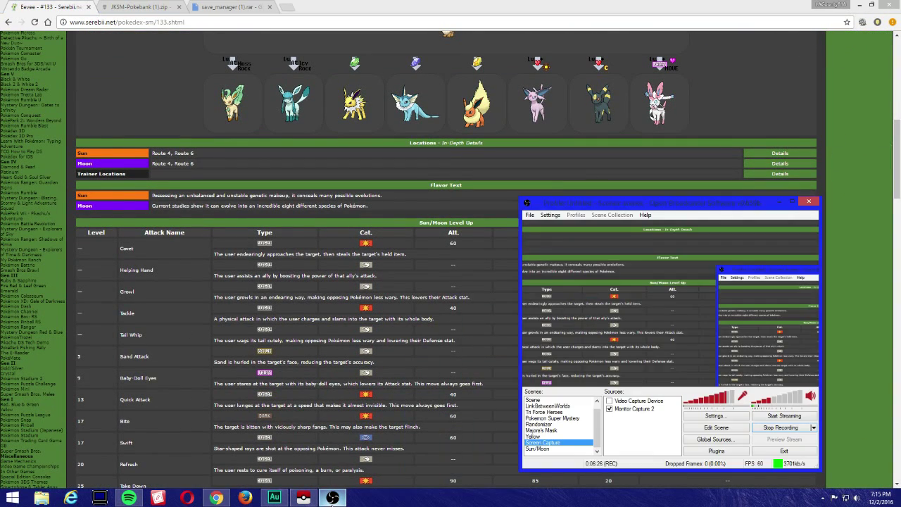
{"action": "left_click", "coordinate": [326, 499]}
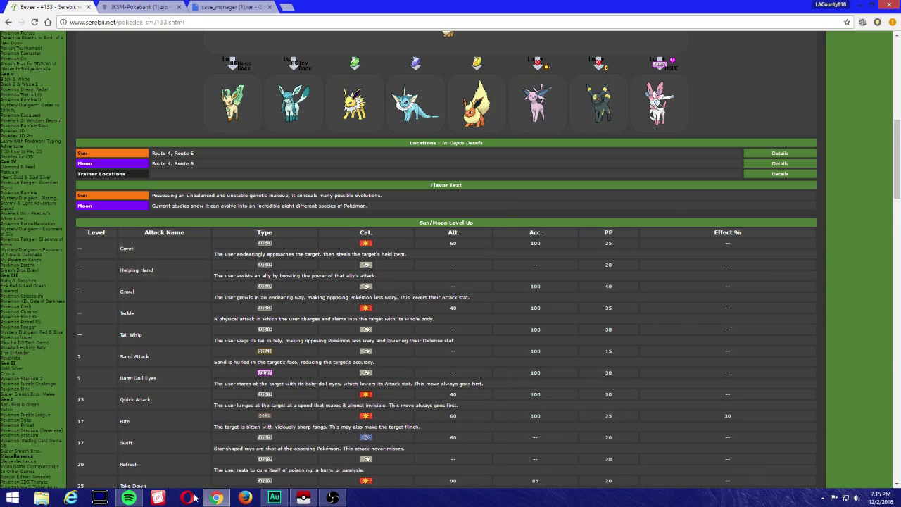
{"action": "left_click", "coordinate": [302, 499]}
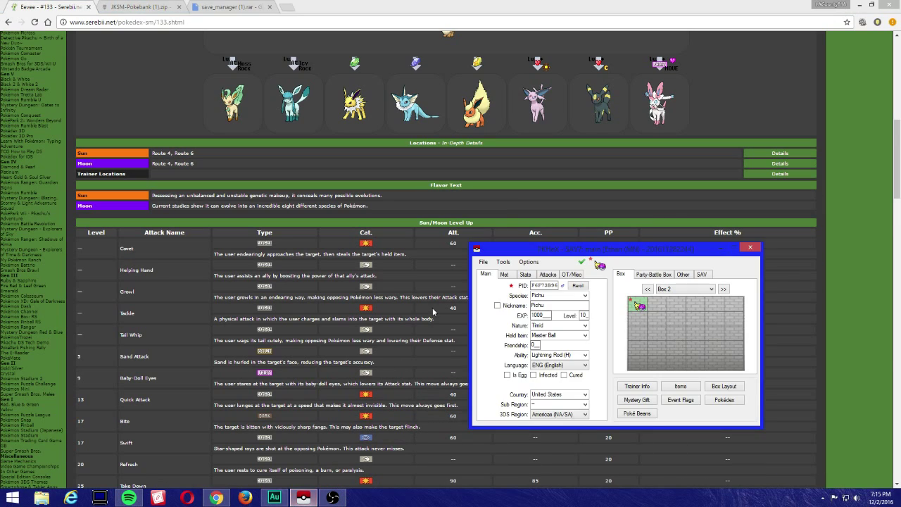
{"action": "left_click", "coordinate": [302, 500]}
Step: With Eevee's egg moves list in view, switch to PKHeX, change the loaded Pokémon's species to Eevee and set its level to 15
{"action": "scroll", "coordinate": [310, 318], "scroll_direction": "down", "scroll_amount": 3}
{"action": "scroll", "coordinate": [309, 318], "scroll_direction": "down", "scroll_amount": 15}
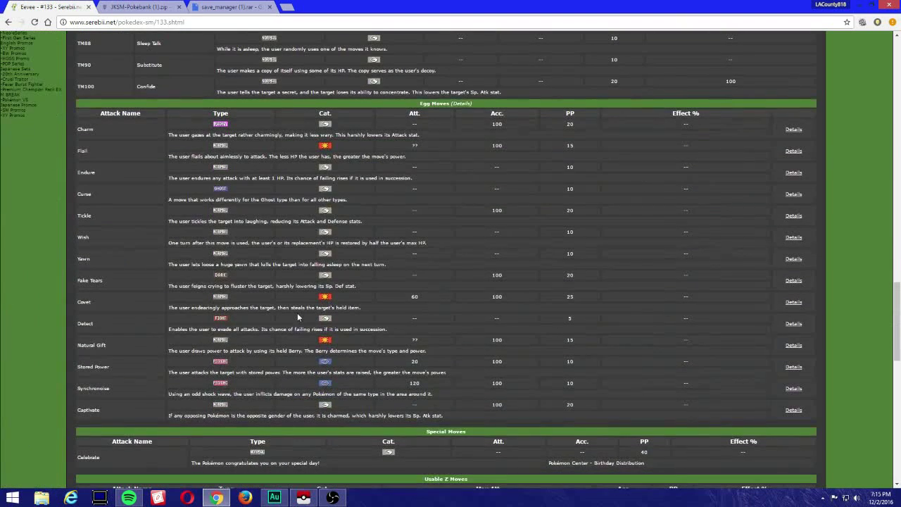
{"action": "left_click", "coordinate": [303, 500]}
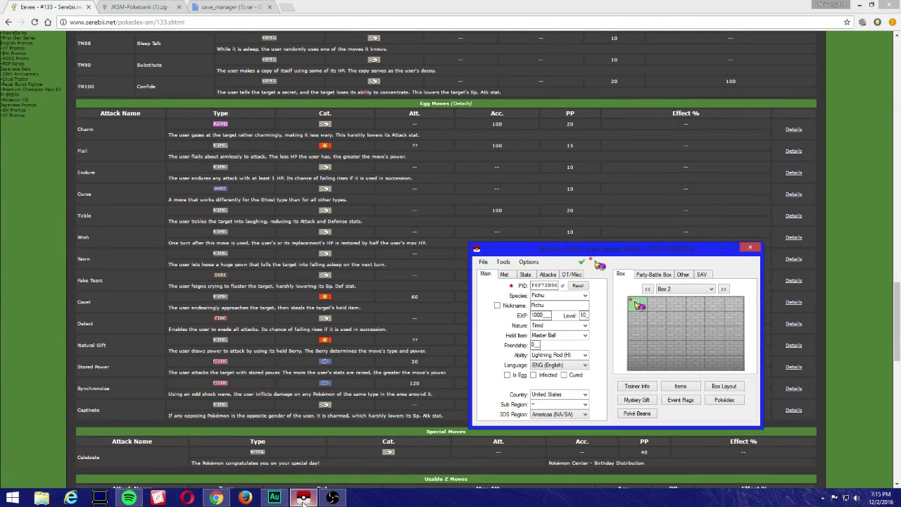
{"action": "double_click", "coordinate": [542, 295]}
{"action": "type", "text": "Eevee"}
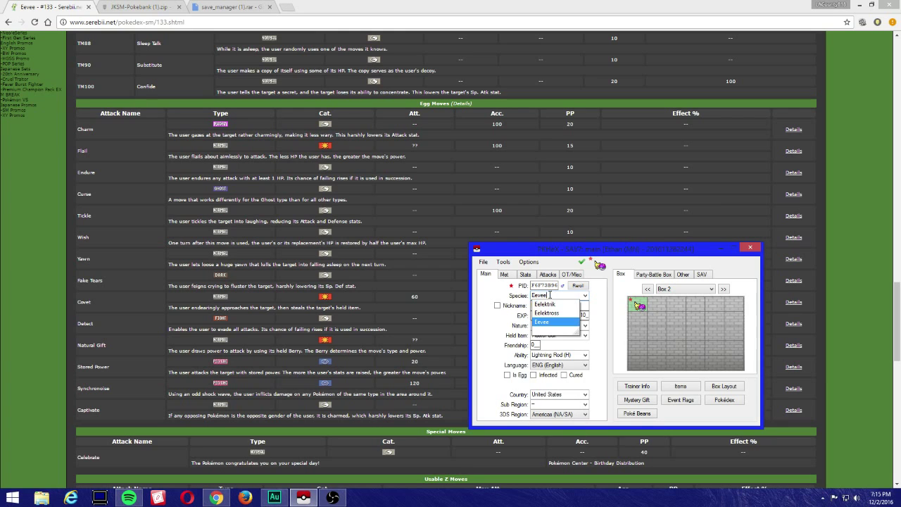
{"action": "key", "text": "Return"}
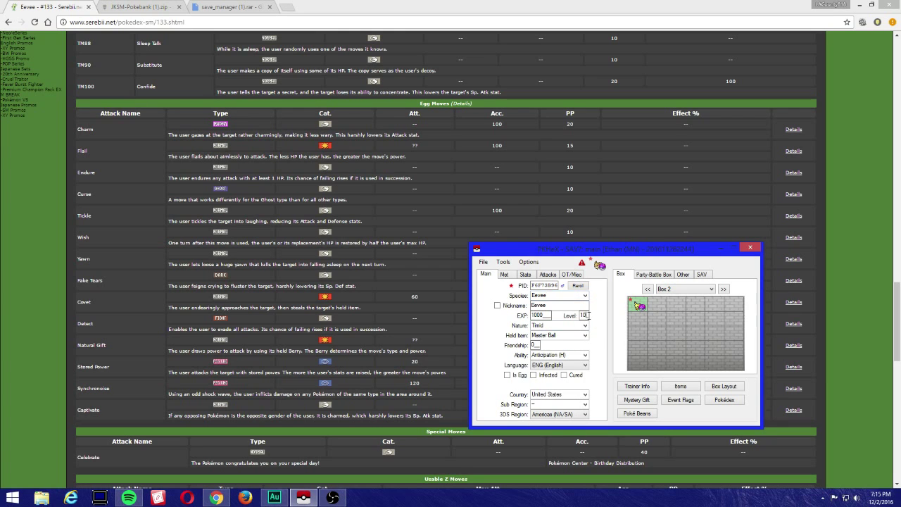
{"action": "key", "text": "BackSpace"}
{"action": "type", "text": "5"}
Step: Choose Timid as Eevee's nature and Anticipation (H) as its ability
{"action": "left_click", "coordinate": [581, 325]}
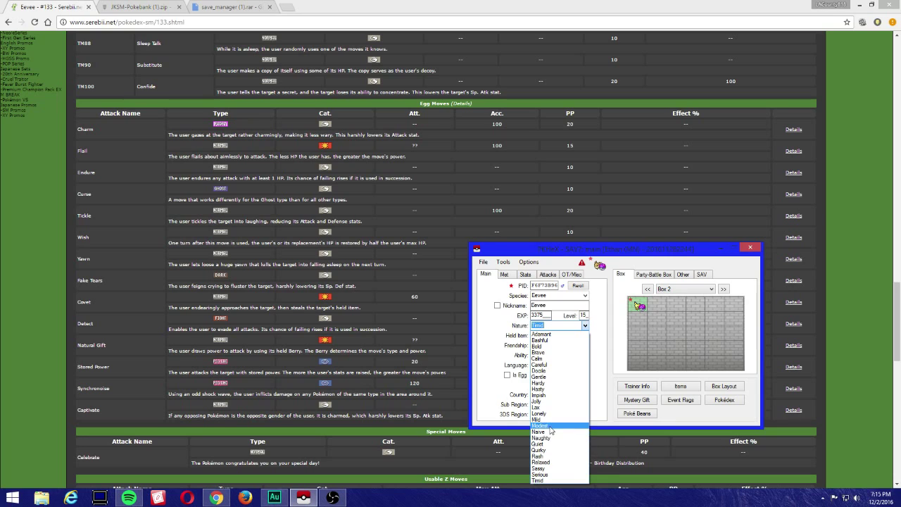
{"action": "left_click", "coordinate": [558, 480]}
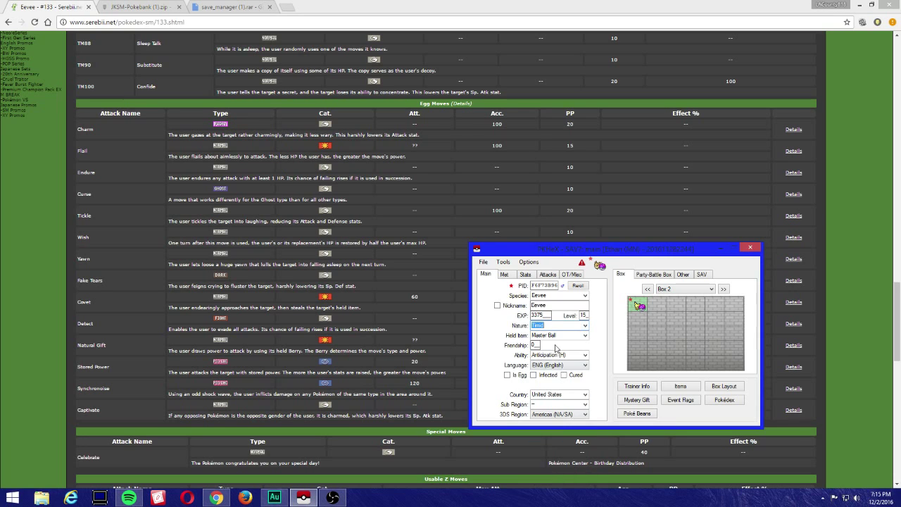
{"action": "left_click", "coordinate": [584, 354]}
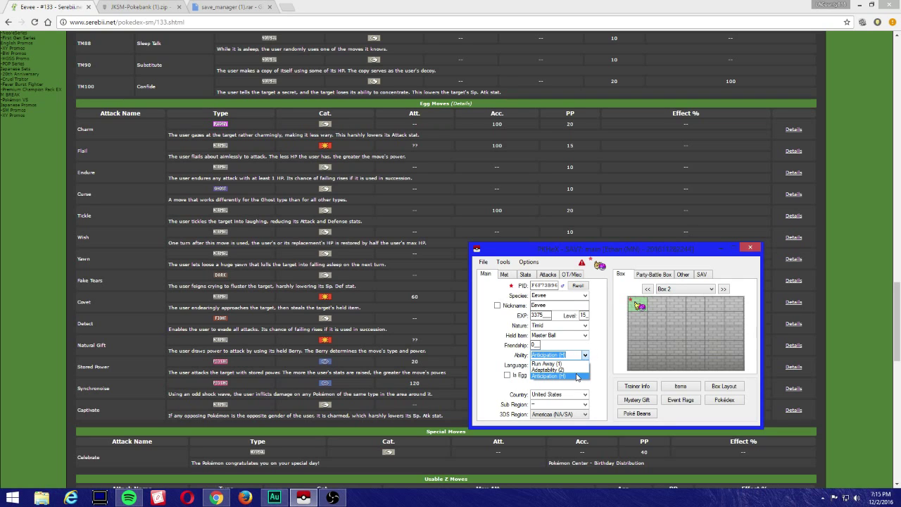
{"action": "left_click", "coordinate": [575, 376]}
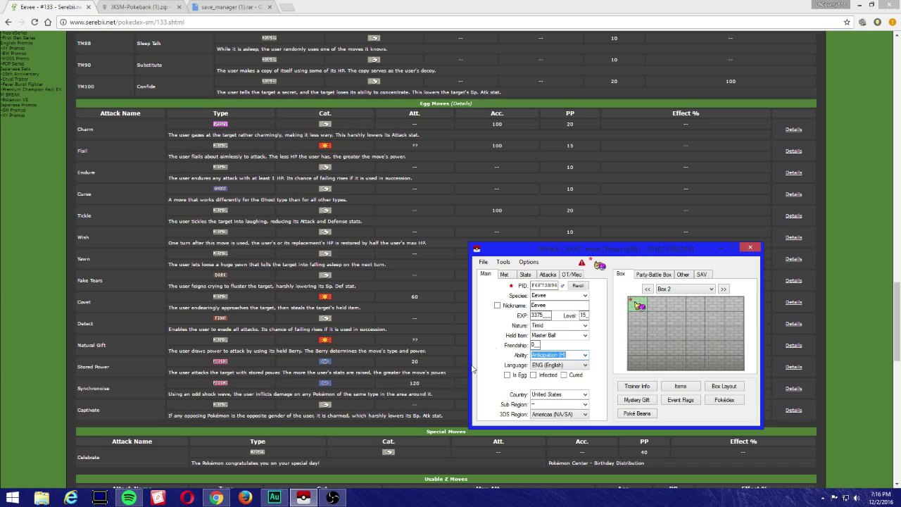
Step: Review Eevee's met data, stats and current moves
{"action": "left_click", "coordinate": [505, 275]}
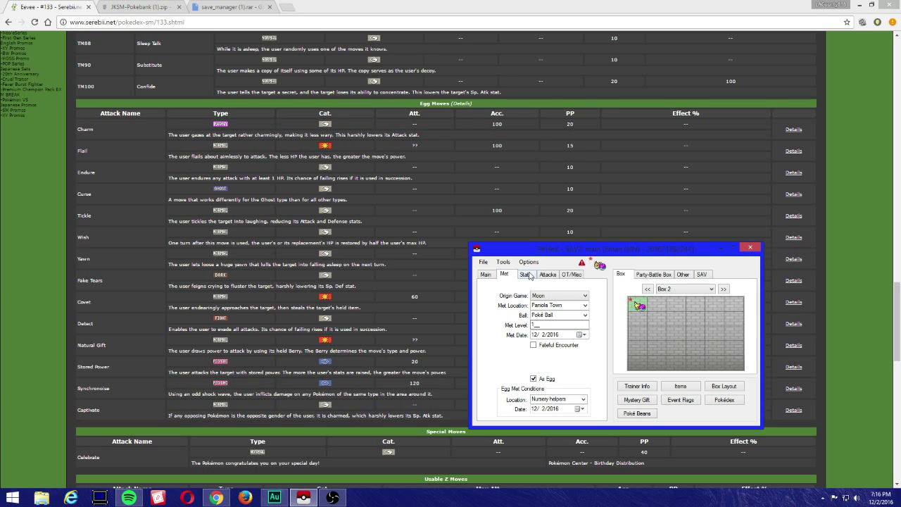
{"action": "left_click", "coordinate": [529, 277]}
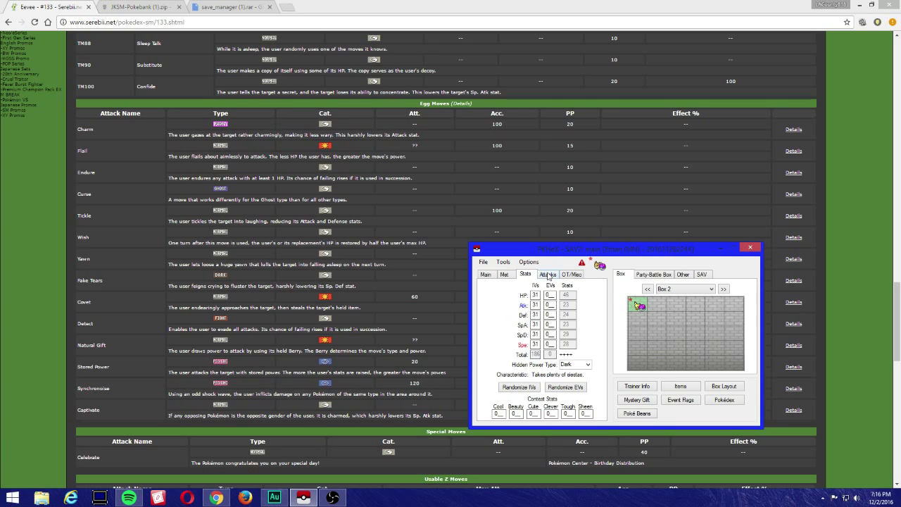
{"action": "left_click", "coordinate": [548, 274]}
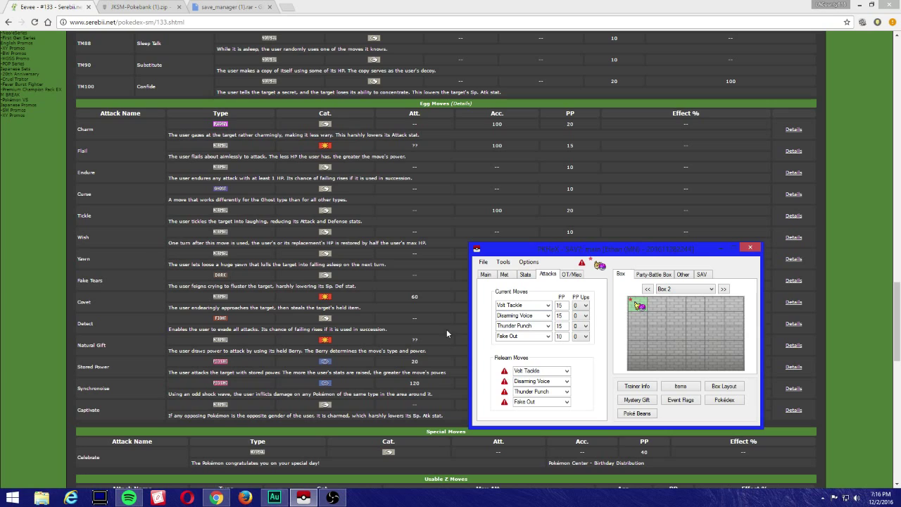
Step: Set Eevee's first two current moves to Synchronoise and Covet
{"action": "left_click", "coordinate": [537, 305]}
{"action": "type", "text": "sy"}
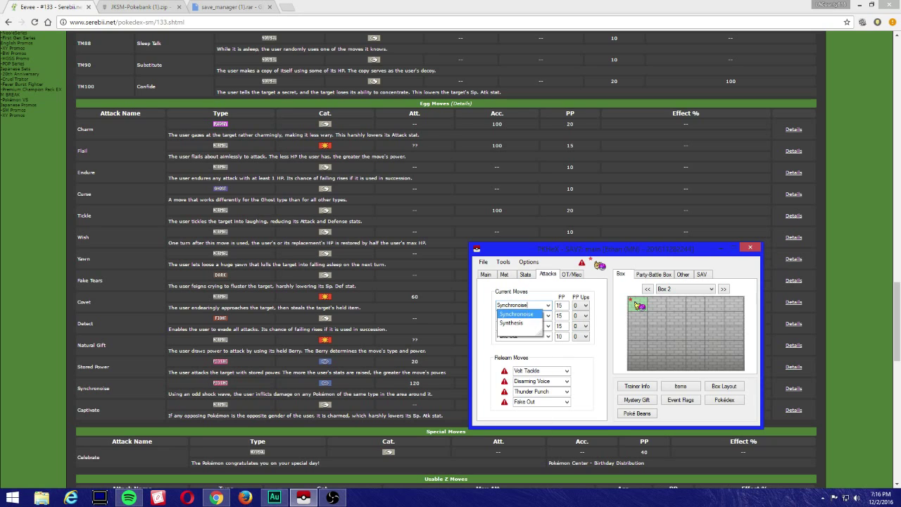
{"action": "key", "text": "Return"}
{"action": "key", "text": "Tab"}
{"action": "key", "text": "Tab"}
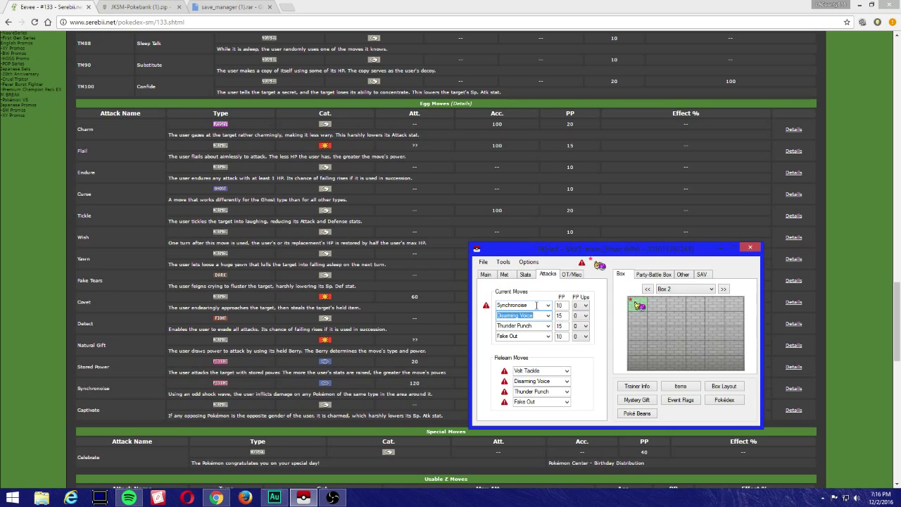
{"action": "type", "text": "cov"}
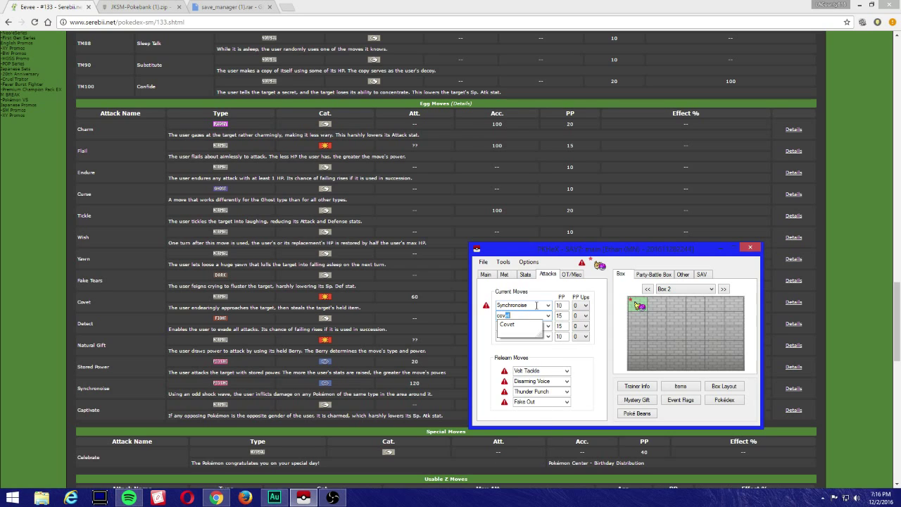
{"action": "key", "text": "Return"}
{"action": "key", "text": "Tab"}
{"action": "key", "text": "Tab"}
Step: Set Eevee's third and fourth current moves to Flail and Stored Power, and apply the suggested relearn moves
{"action": "type", "text": "fla"}
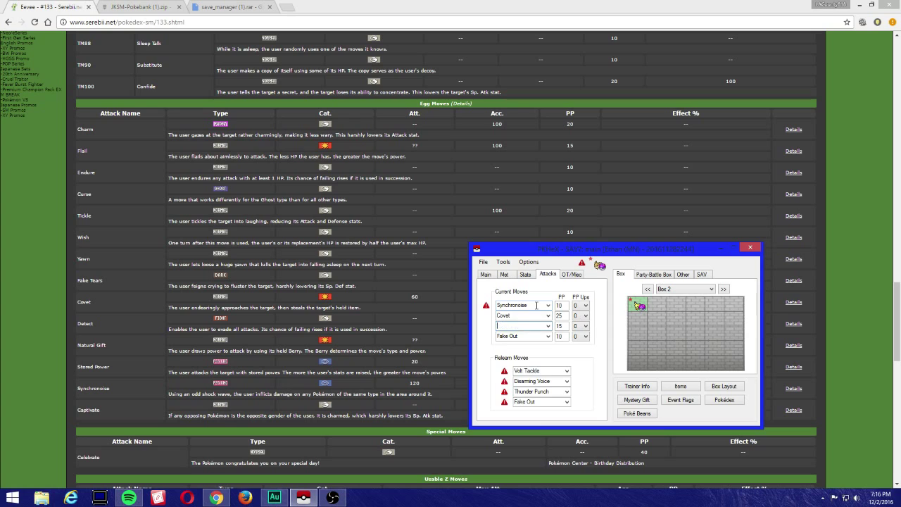
{"action": "key", "text": "Return"}
{"action": "key", "text": "Tab"}
{"action": "key", "text": "Tab"}
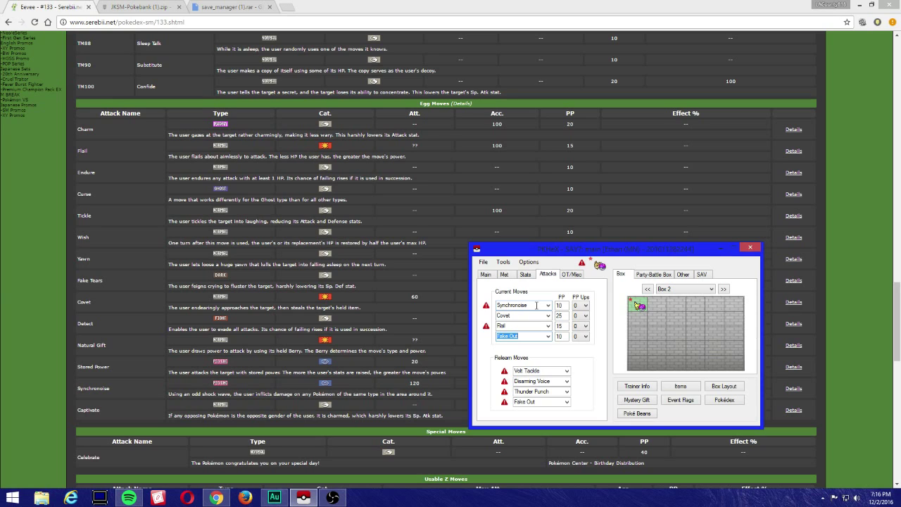
{"action": "type", "text": "Stor"}
{"action": "key", "text": "Down"}
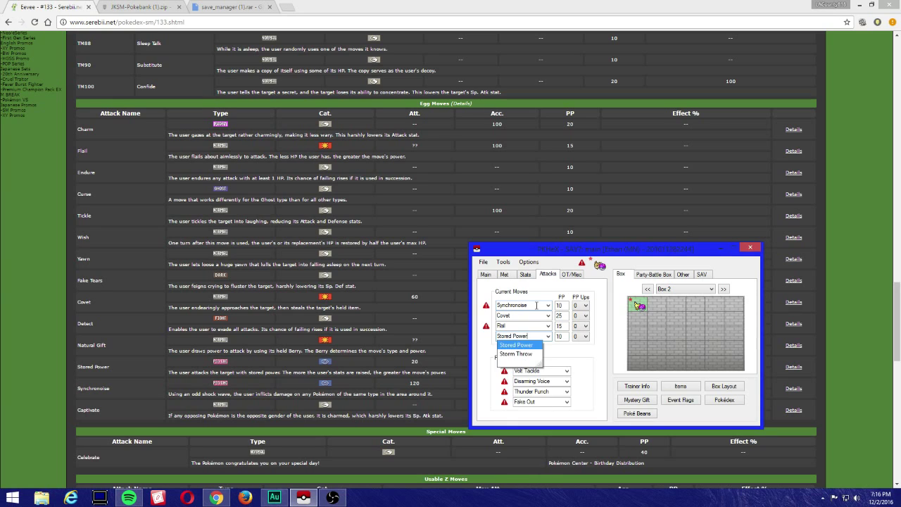
{"action": "key", "text": "Return"}
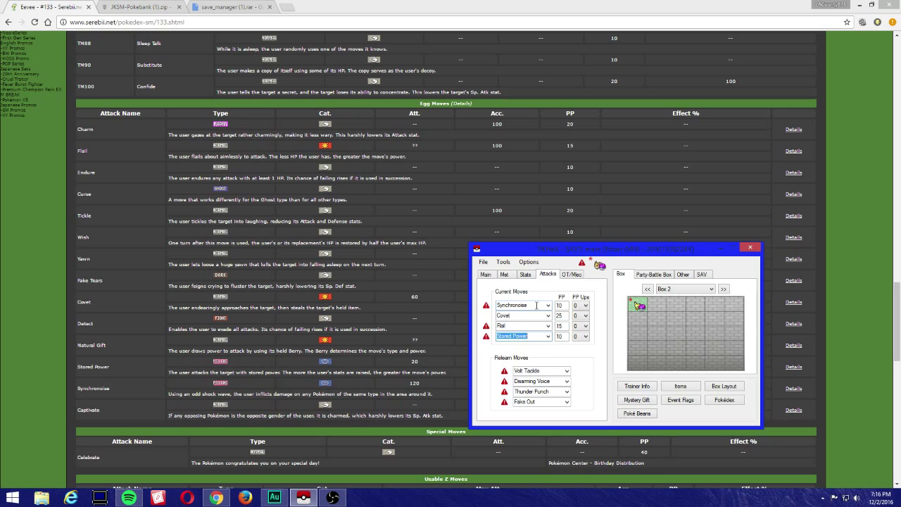
{"action": "left_click", "coordinate": [501, 381]}
{"action": "left_click", "coordinate": [452, 294]}
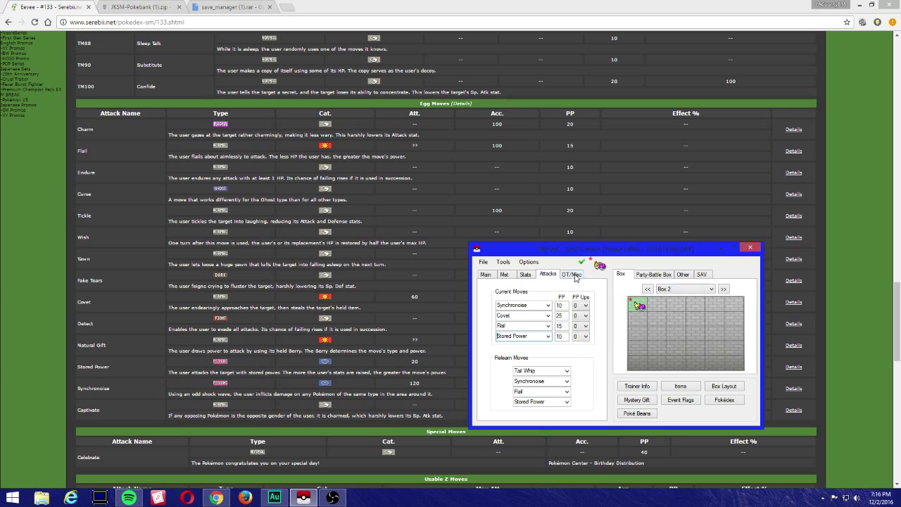
Step: Review Eevee's trainer information, moves, stats, met data and main details before storing it
{"action": "left_click", "coordinate": [572, 274]}
{"action": "left_click", "coordinate": [548, 276]}
{"action": "left_click", "coordinate": [571, 276]}
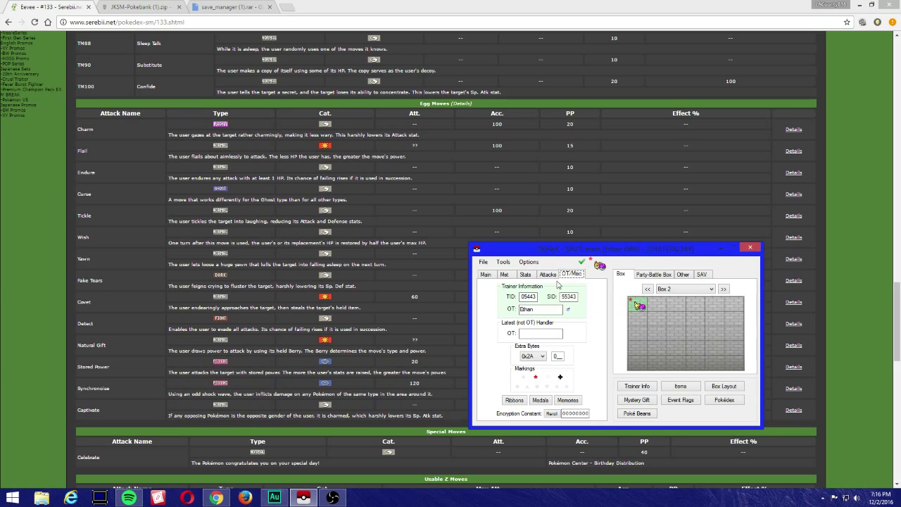
{"action": "left_click", "coordinate": [529, 278]}
{"action": "left_click", "coordinate": [511, 277]}
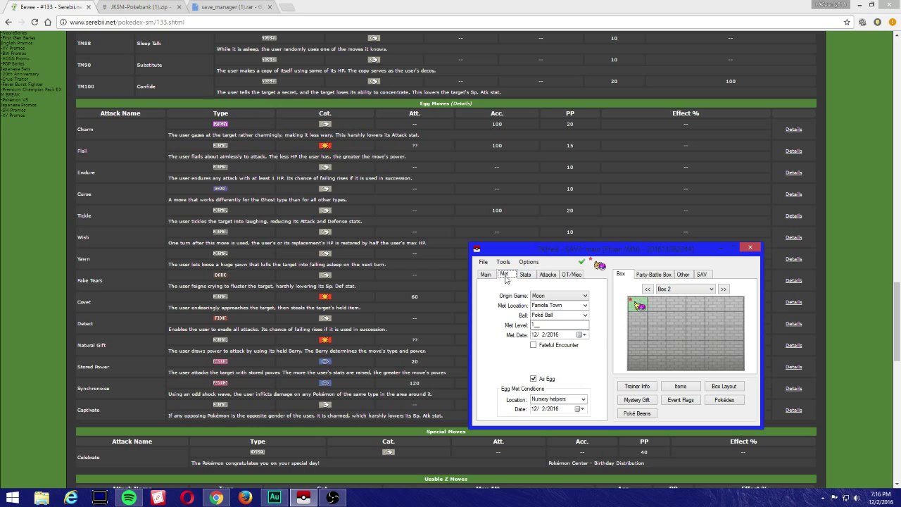
{"action": "left_click", "coordinate": [489, 276]}
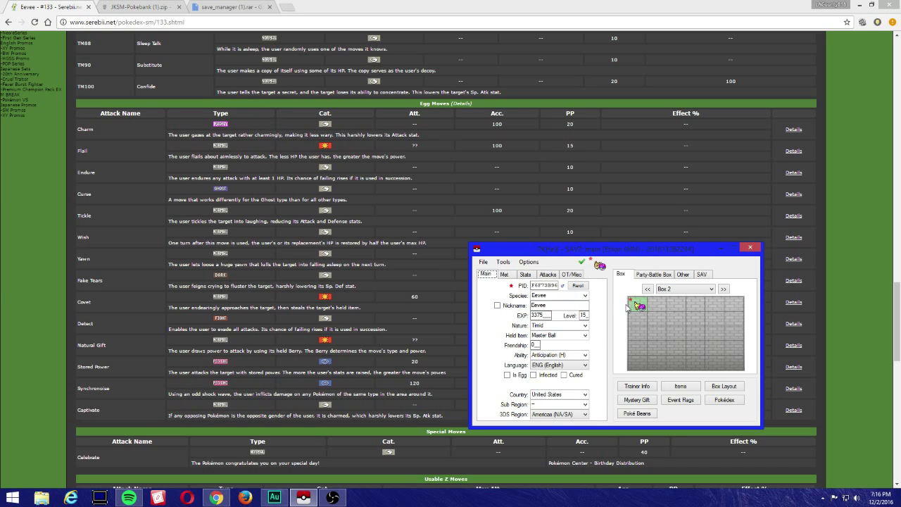
Step: Store Eevee in the second slot of Box 2 and run the legality check on it
{"action": "right_click", "coordinate": [655, 307]}
{"action": "left_click", "coordinate": [662, 322]}
{"action": "left_click", "coordinate": [581, 262]}
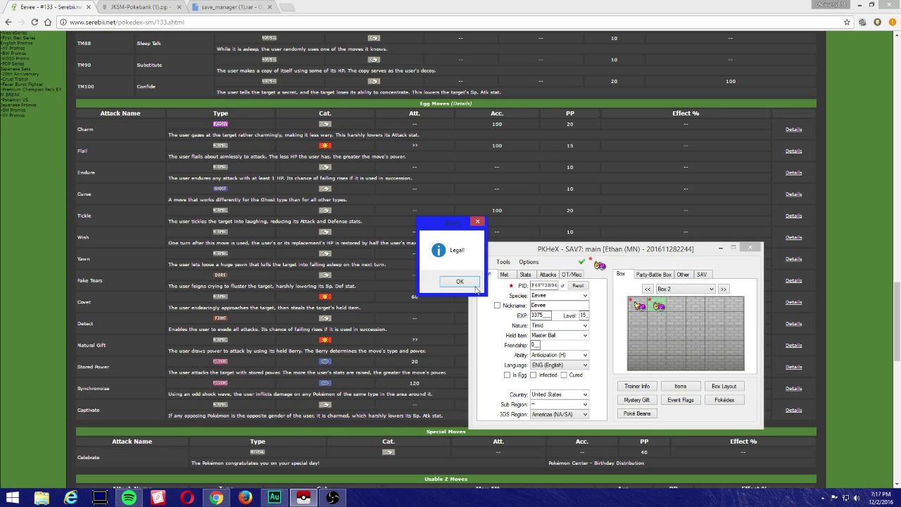
{"action": "left_click", "coordinate": [462, 285]}
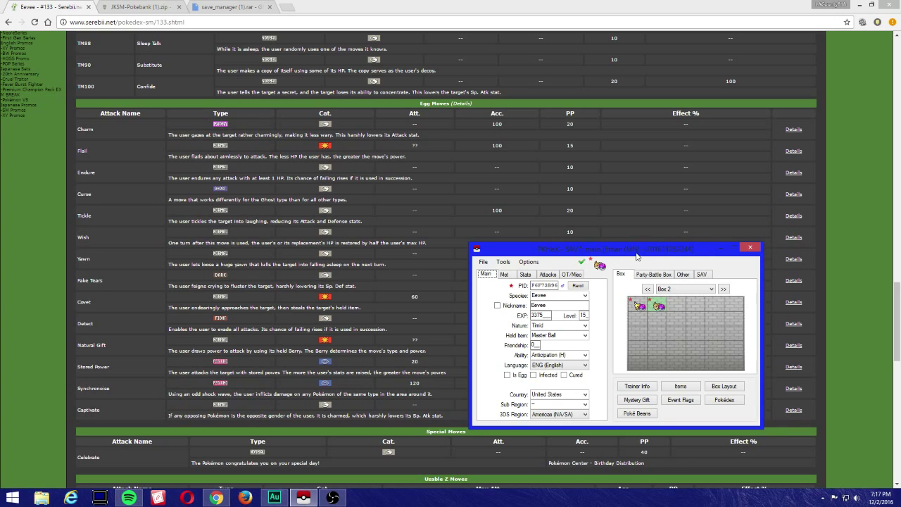
{"action": "left_click_drag", "start_coordinate": [636, 252], "coordinate": [576, 192]}
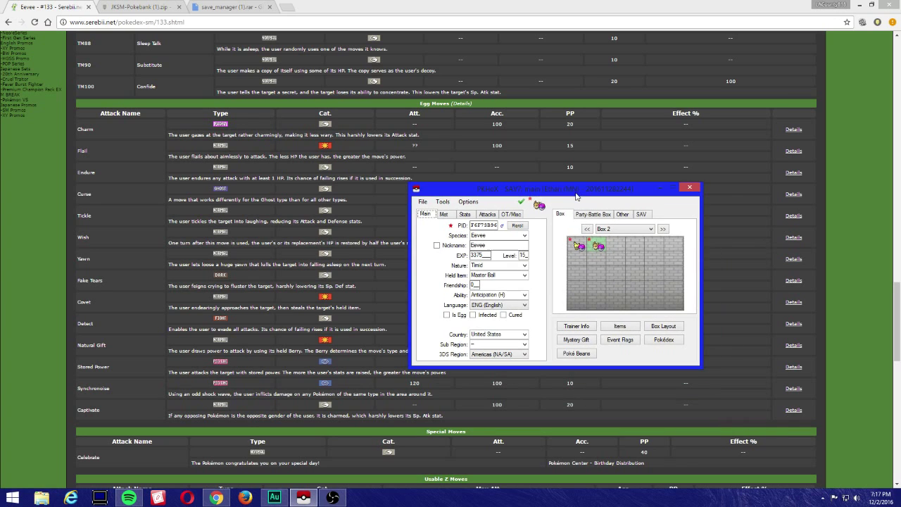
Step: Open Eevee's met data and return to the start of its Serebii Pokédex page
{"action": "left_click", "coordinate": [444, 214]}
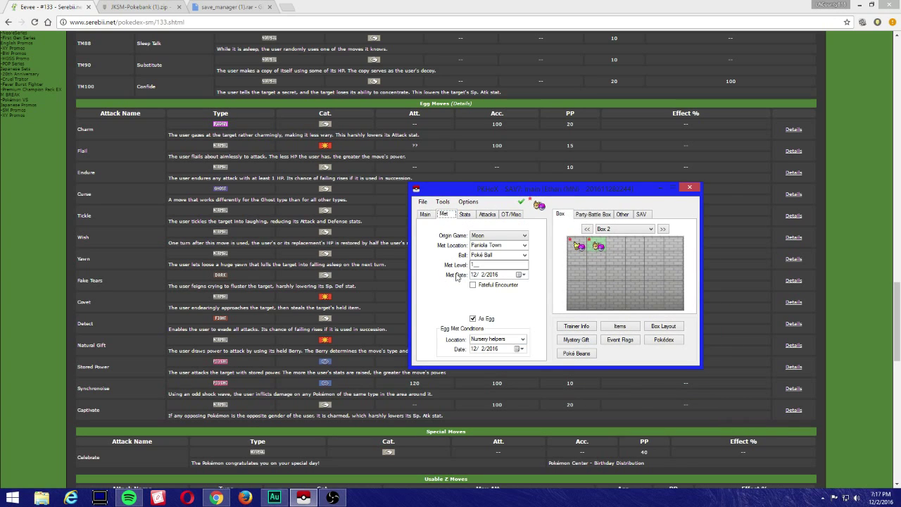
{"action": "left_click", "coordinate": [379, 283]}
{"action": "scroll", "coordinate": [384, 284], "scroll_direction": "up", "scroll_amount": 10}
{"action": "scroll", "coordinate": [389, 283], "scroll_direction": "up", "scroll_amount": 15}
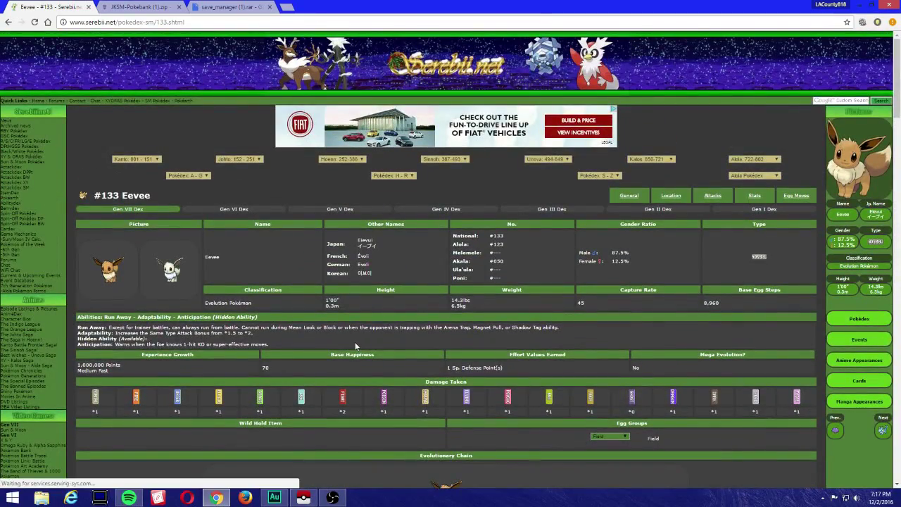
{"action": "mouse_move", "coordinate": [332, 498]}
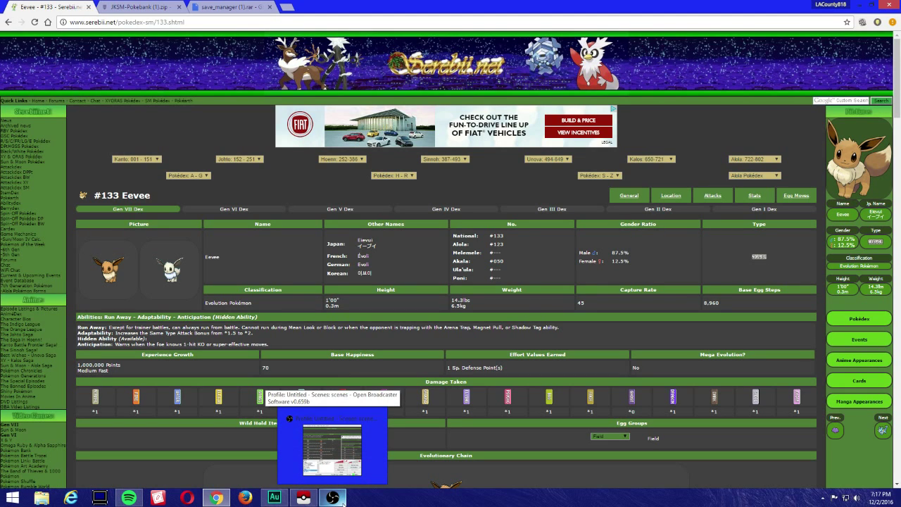
{"action": "left_click", "coordinate": [343, 503]}
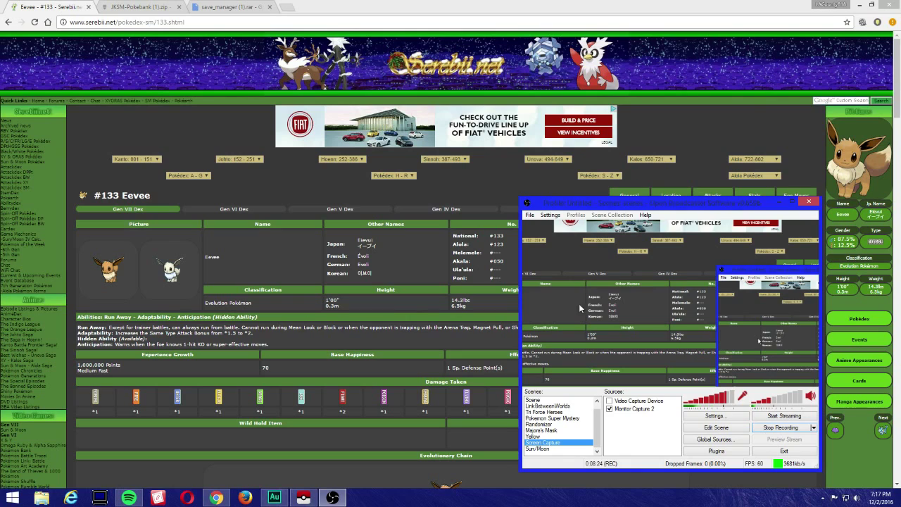
{"action": "left_click", "coordinate": [333, 497]}
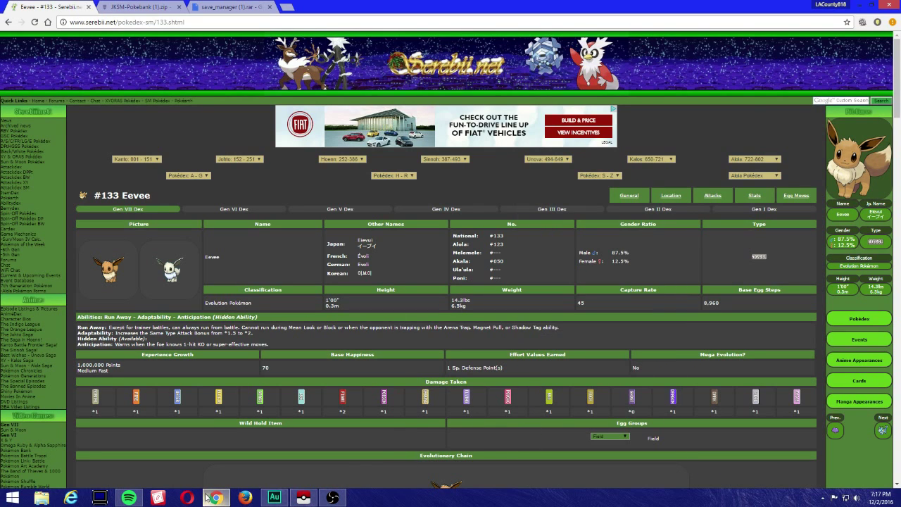
Step: Check Eevee's Moon locations on Serebii, and set its met location to Route 4 and met level to 14 in PKHeX
{"action": "left_click", "coordinate": [303, 497]}
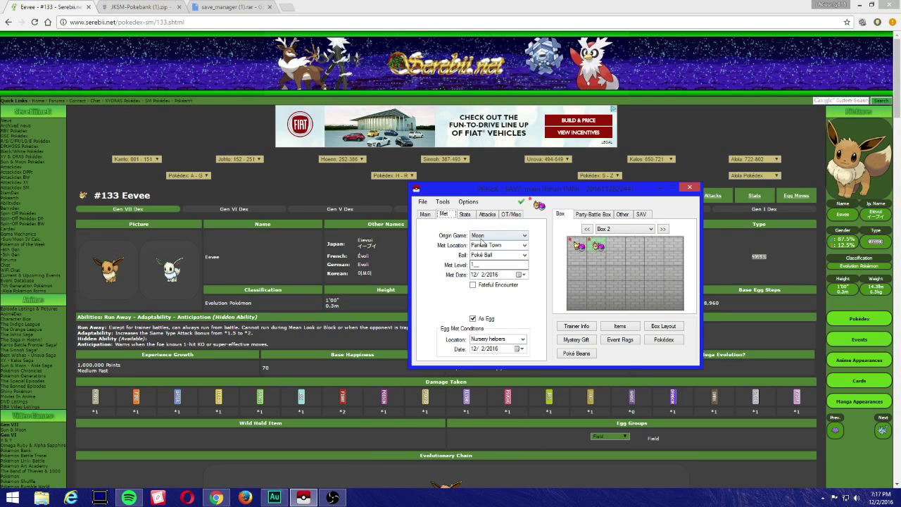
{"action": "left_click", "coordinate": [214, 375]}
{"action": "scroll", "coordinate": [199, 423], "scroll_direction": "down", "scroll_amount": 5}
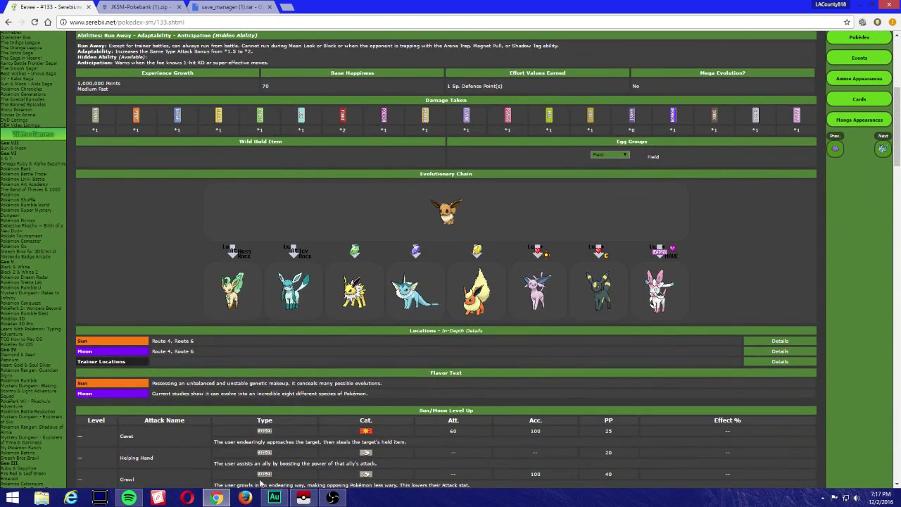
{"action": "left_click", "coordinate": [303, 498]}
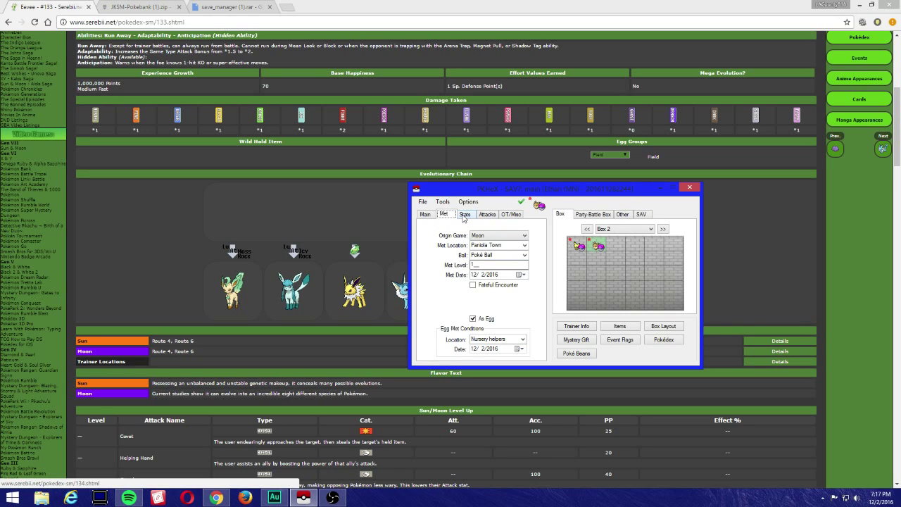
{"action": "left_click", "coordinate": [481, 265]}
{"action": "left_click", "coordinate": [500, 245]}
{"action": "type", "text": "rou"}
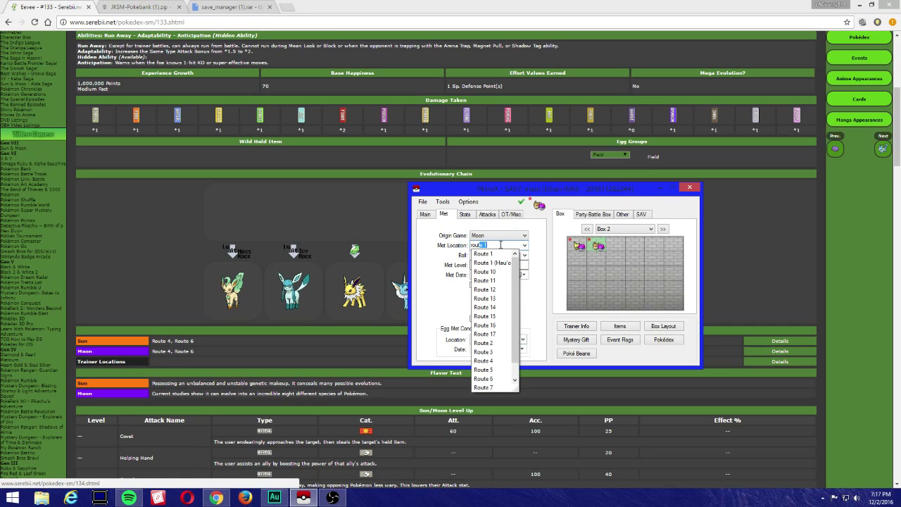
{"action": "type", "text": "te4"}
{"action": "key", "text": "BackSpace"}
{"action": "type", "text": "4"}
{"action": "key", "text": "BackSpace"}
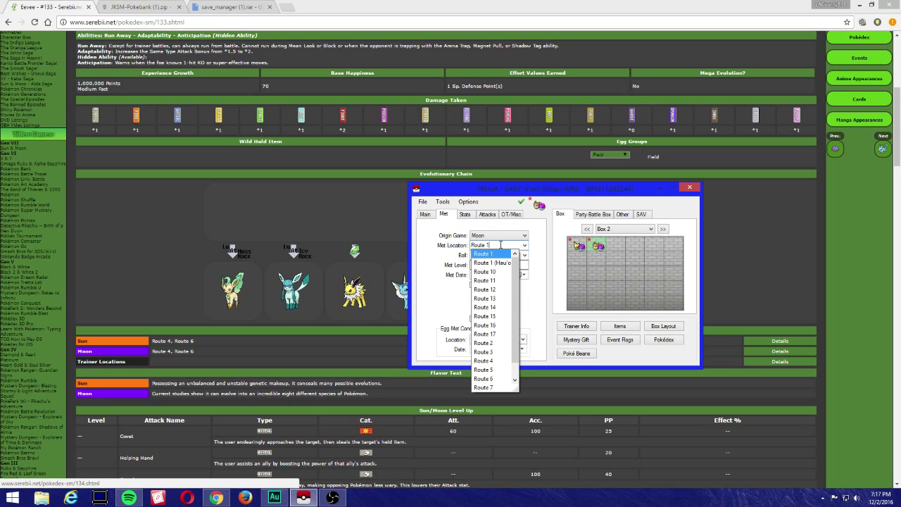
{"action": "type", "text": "3"}
{"action": "key", "text": "Down"}
{"action": "key", "text": "Return"}
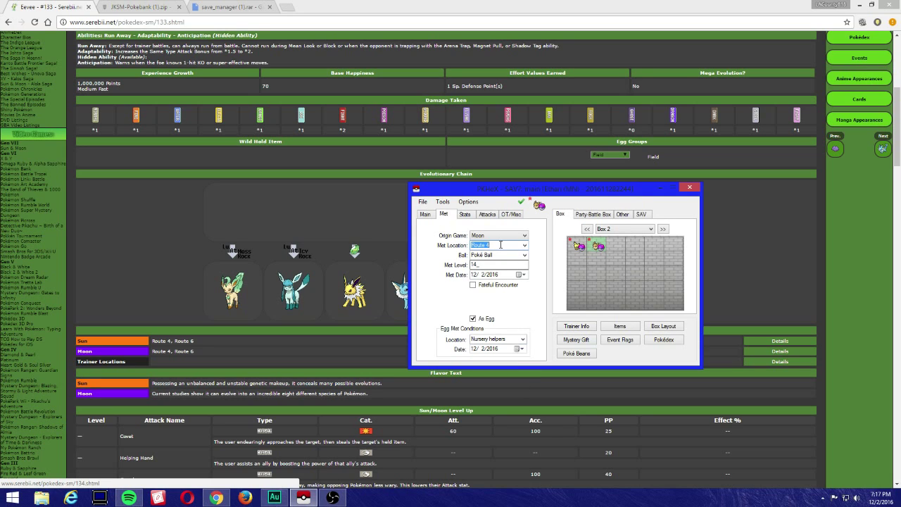
Step: Open Eevee's current moves in PKHeX alongside its Sun/Moon level-up move list on Serebii
{"action": "left_click", "coordinate": [470, 214]}
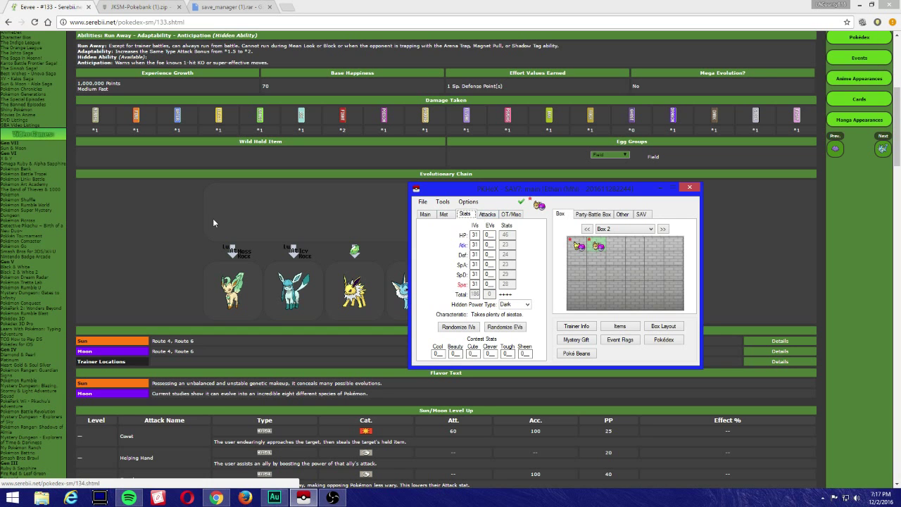
{"action": "left_click", "coordinate": [487, 214]}
{"action": "left_click", "coordinate": [167, 271]}
{"action": "scroll", "coordinate": [167, 272], "scroll_direction": "down", "scroll_amount": 5}
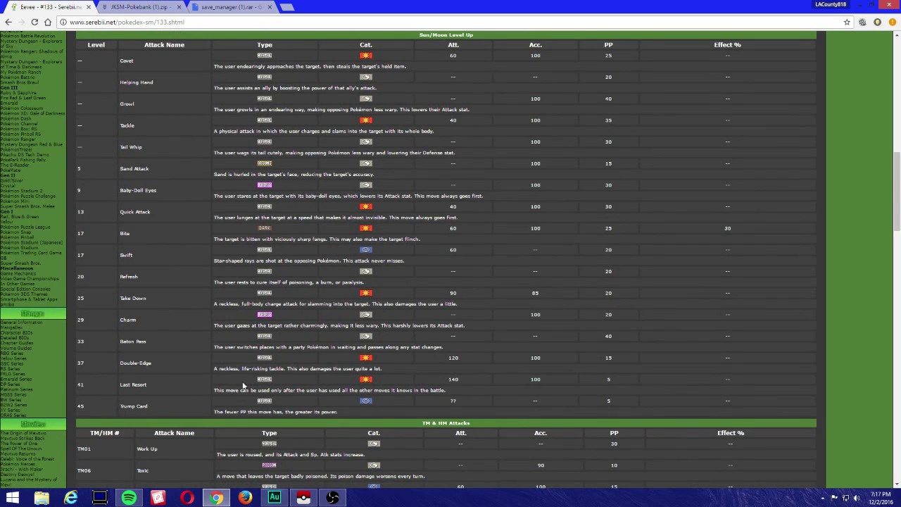
{"action": "left_click", "coordinate": [303, 498]}
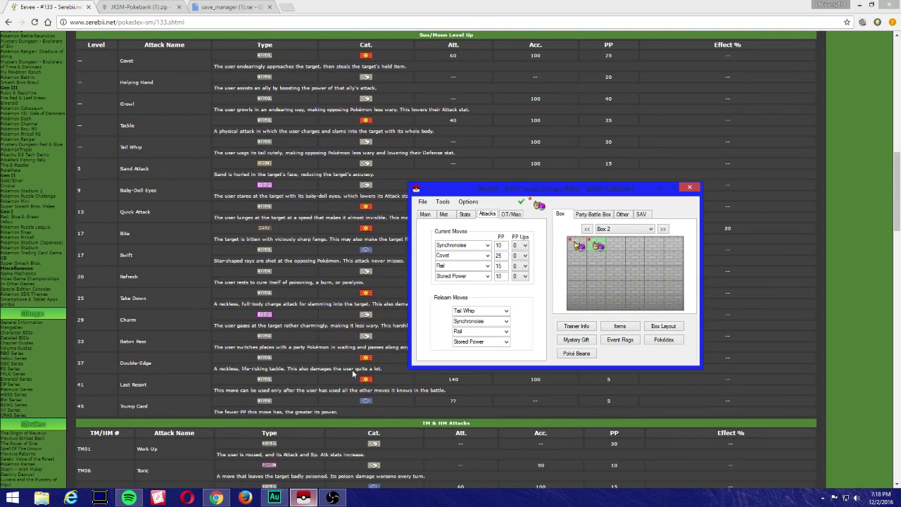
{"action": "left_click", "coordinate": [477, 246]}
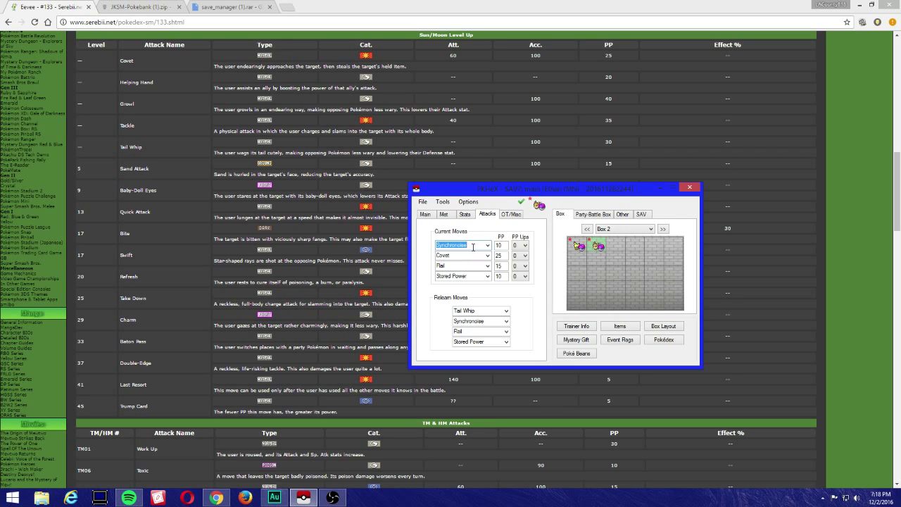
{"action": "left_click_drag", "start_coordinate": [448, 189], "coordinate": [579, 217]}
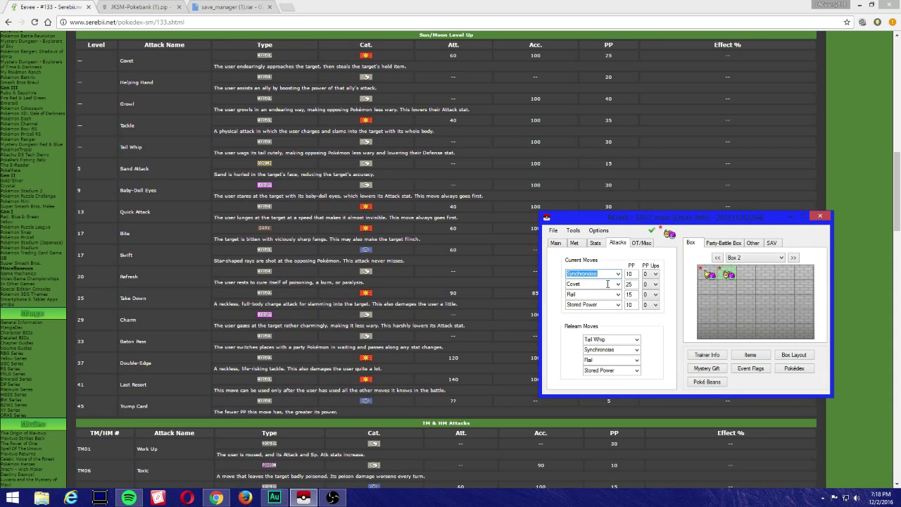
Step: Set Eevee's first two current moves to Swift and Take Down
{"action": "type", "text": "swi"}
{"action": "key", "text": "Return"}
{"action": "key", "text": "Tab"}
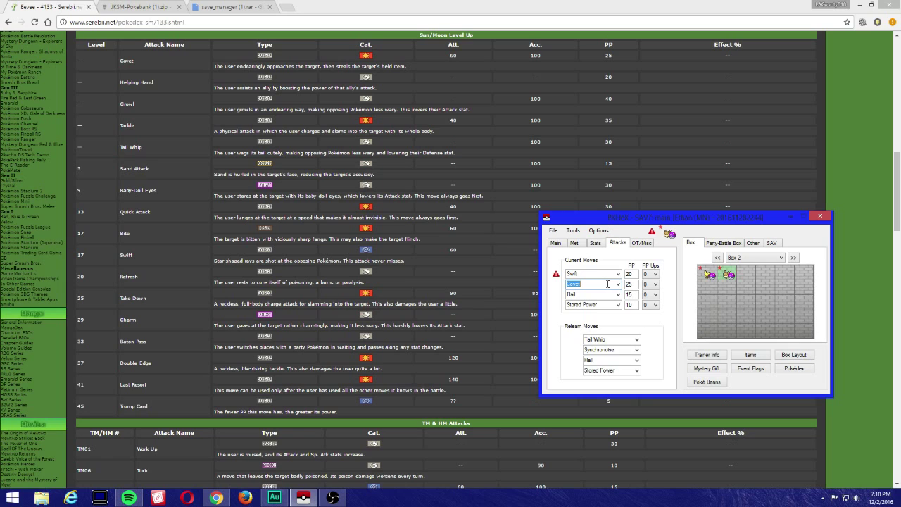
{"action": "type", "text": "tak"}
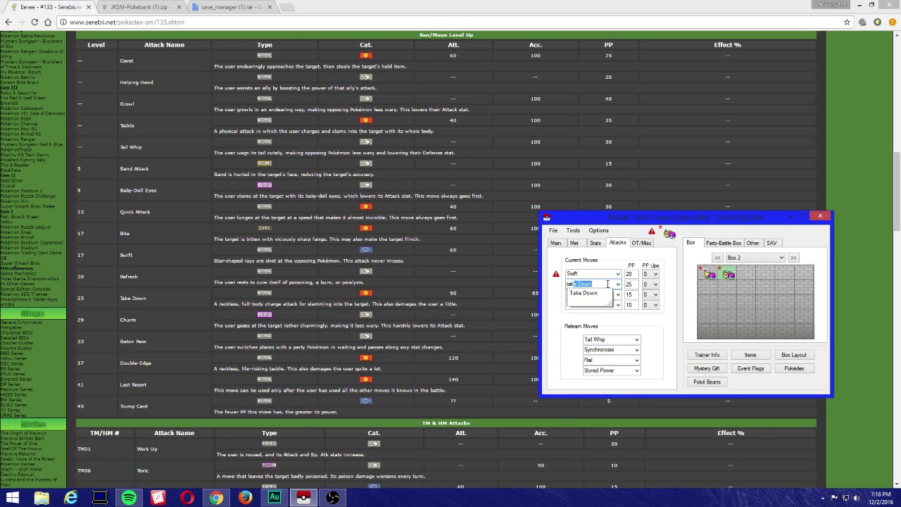
{"action": "type", "text": "e"}
{"action": "key", "text": "Return"}
{"action": "key", "text": "Tab"}
Step: Set Eevee's third and fourth current moves to Double-Edge and Last Resort
{"action": "type", "text": "doub"}
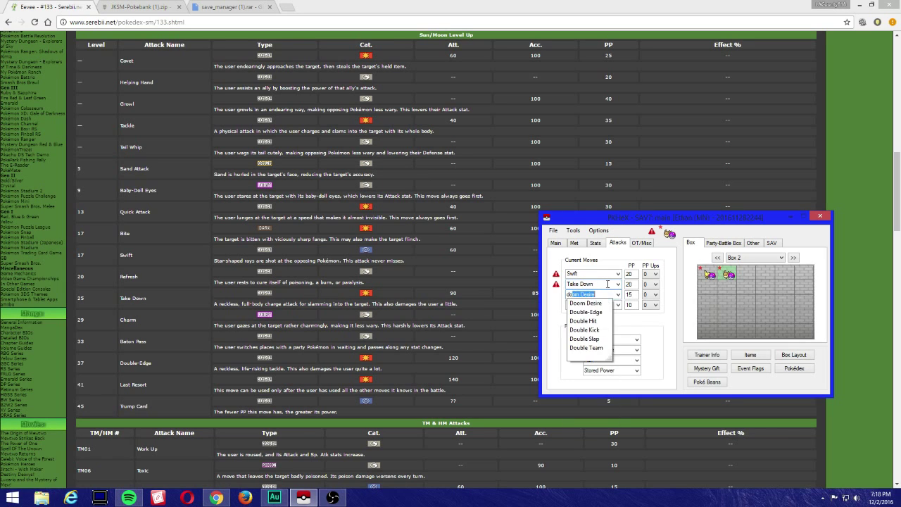
{"action": "key", "text": "Down"}
{"action": "key", "text": "Up"}
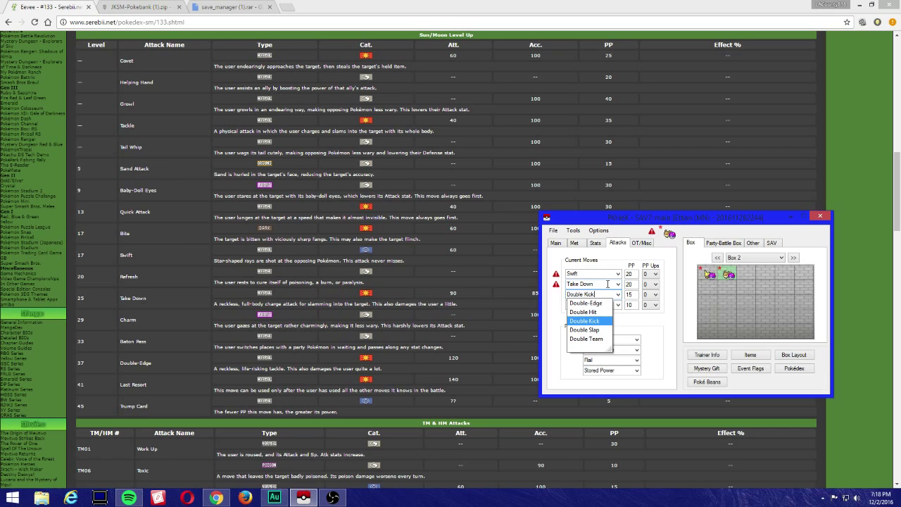
{"action": "key", "text": "Return"}
{"action": "key", "text": "Tab"}
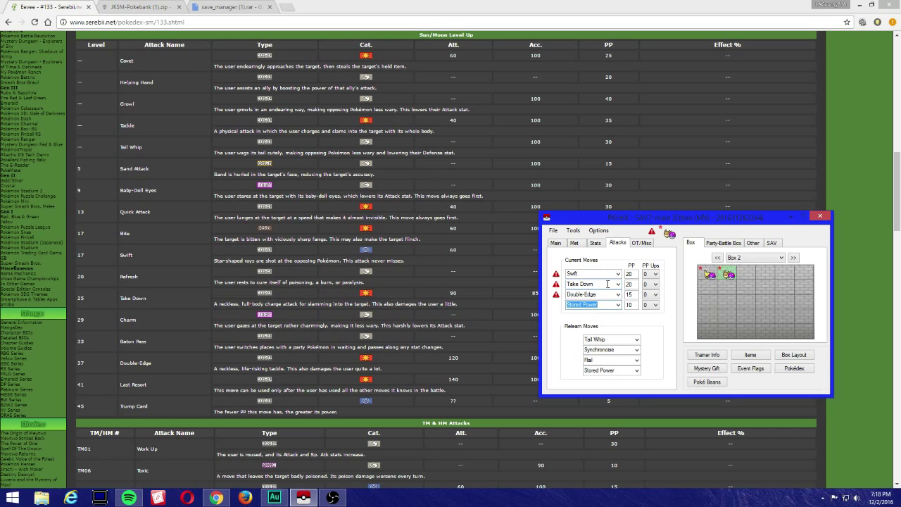
{"action": "type", "text": "last"}
{"action": "key", "text": "Return"}
Step: Set Eevee's level to 50 and its nature to Jolly
{"action": "left_click", "coordinate": [562, 243]}
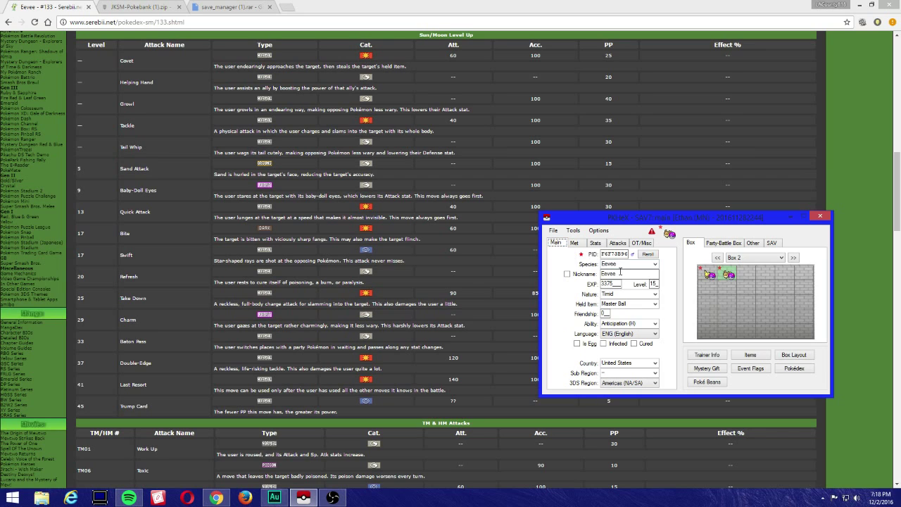
{"action": "double_click", "coordinate": [654, 284]}
{"action": "type", "text": "50"}
{"action": "left_click", "coordinate": [653, 294]}
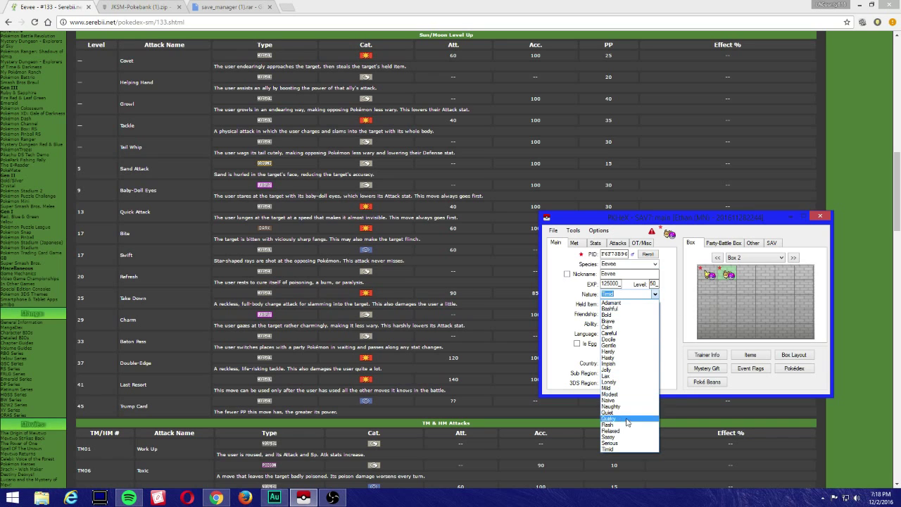
{"action": "left_click", "coordinate": [624, 370]}
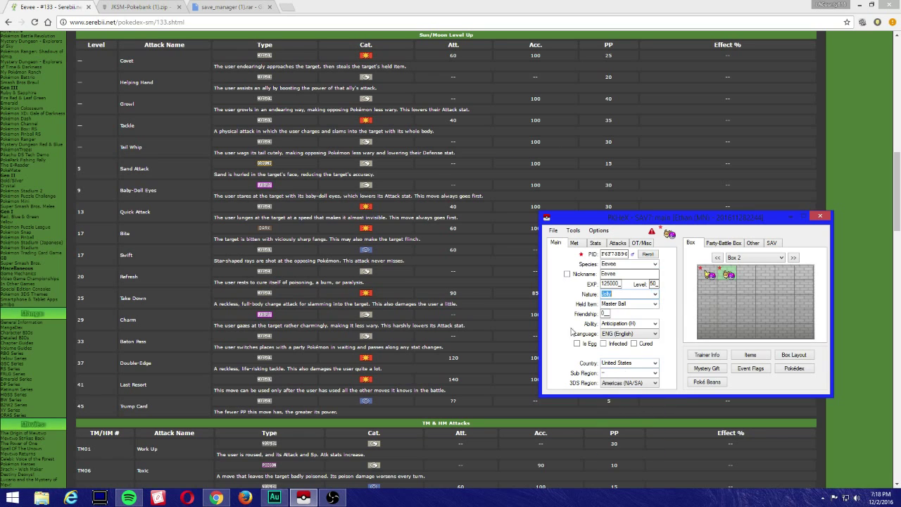
Step: Review Eevee's met data, stats and moves, and run the legality check on it
{"action": "left_click", "coordinate": [576, 244]}
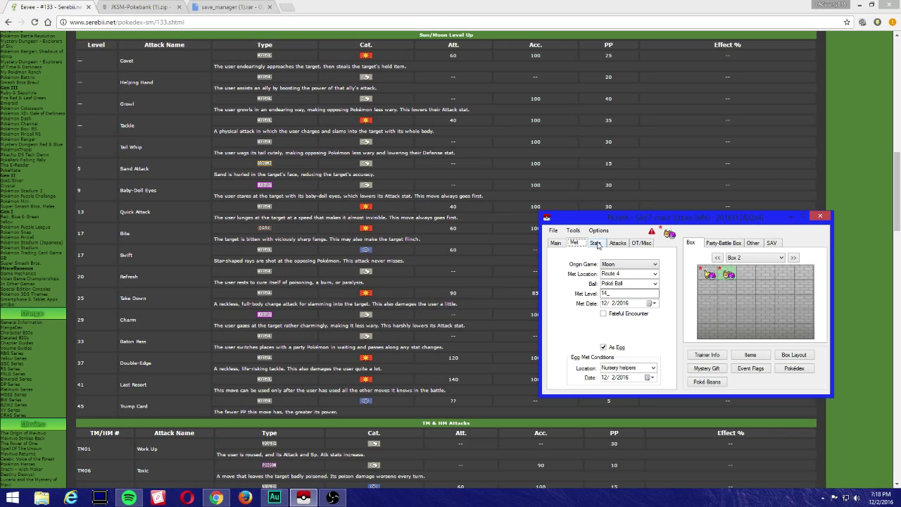
{"action": "left_click", "coordinate": [596, 243]}
{"action": "left_click", "coordinate": [617, 243]}
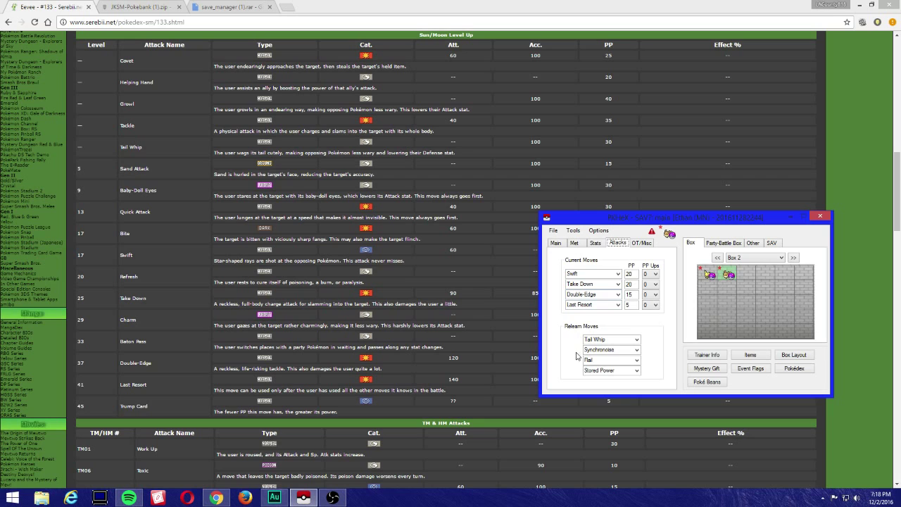
{"action": "left_click", "coordinate": [652, 232]}
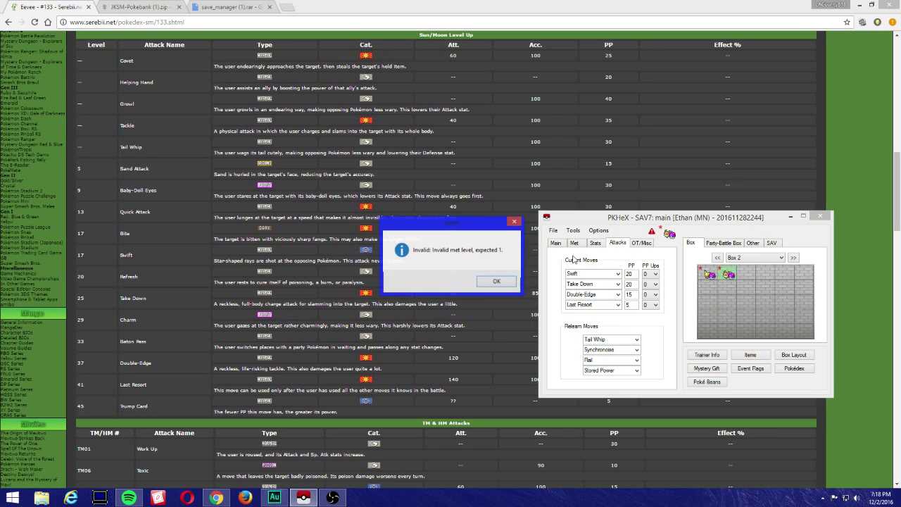
{"action": "left_click", "coordinate": [497, 281]}
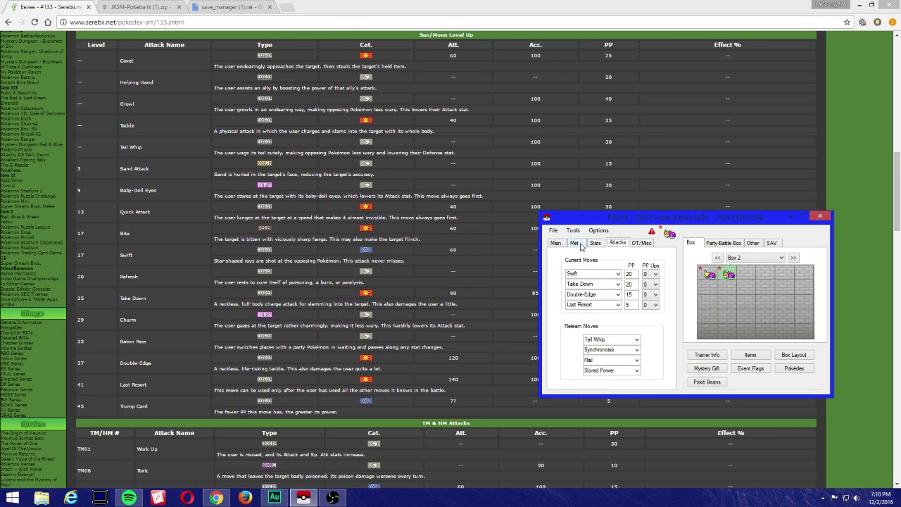
Step: Turn off the As Egg option in Eevee's met data and rerun the legality check
{"action": "left_click", "coordinate": [573, 243]}
{"action": "left_click", "coordinate": [560, 244]}
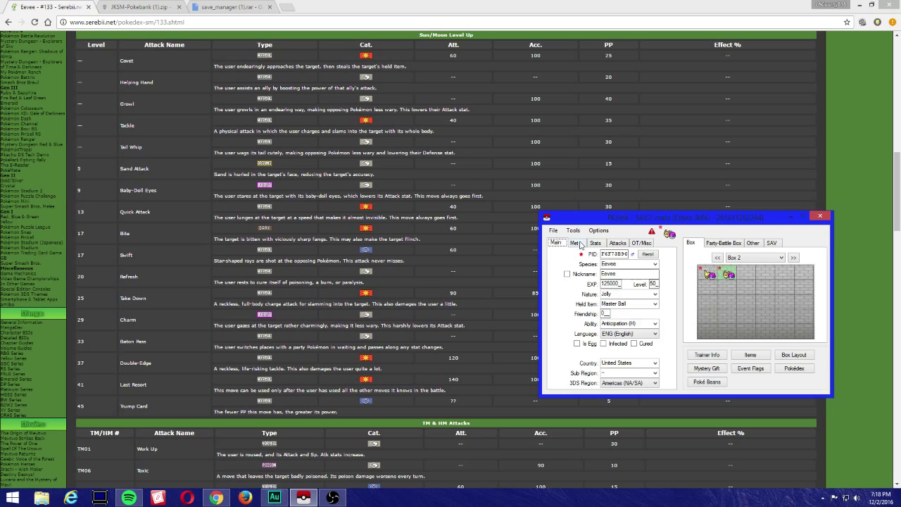
{"action": "left_click", "coordinate": [581, 243]}
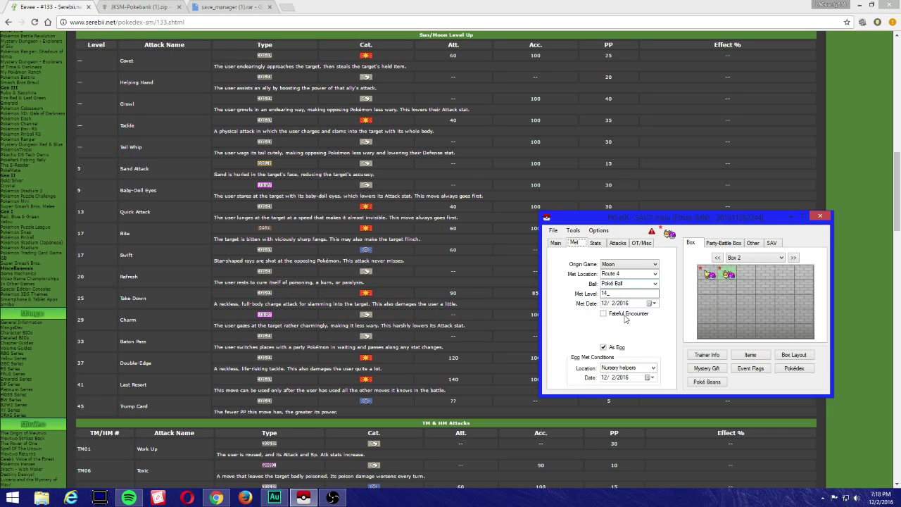
{"action": "left_click", "coordinate": [603, 347]}
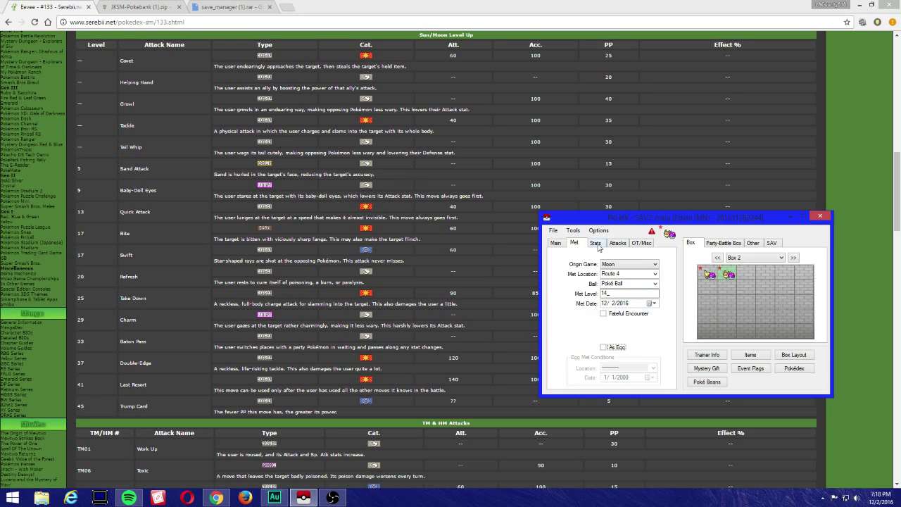
{"action": "left_click", "coordinate": [652, 232]}
{"action": "left_click", "coordinate": [529, 284]}
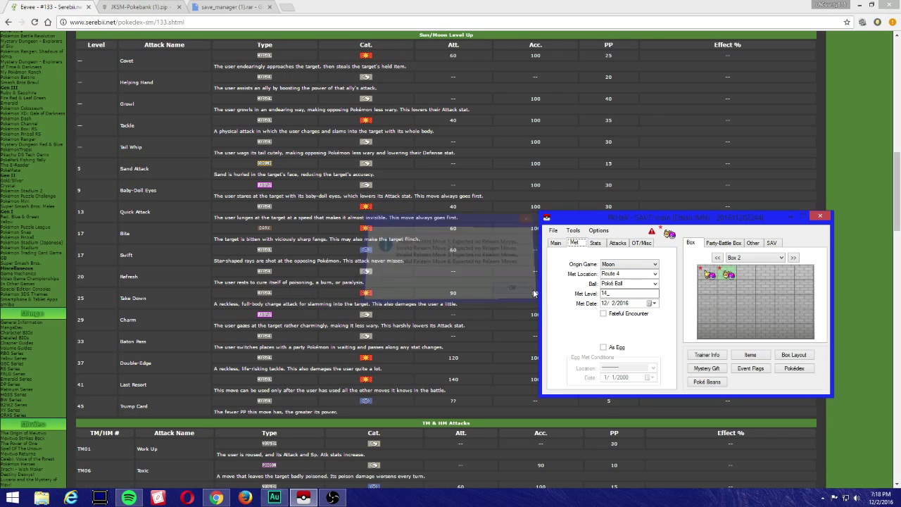
Step: Apply the suggested relearn moves to Eevee, setting all four to (None)
{"action": "left_click", "coordinate": [617, 242]}
{"action": "left_click", "coordinate": [565, 359]}
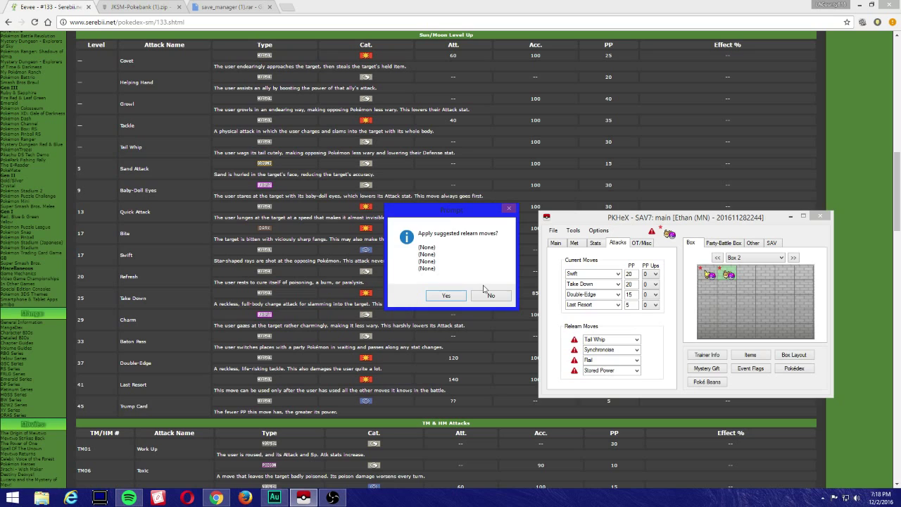
{"action": "left_click", "coordinate": [454, 297]}
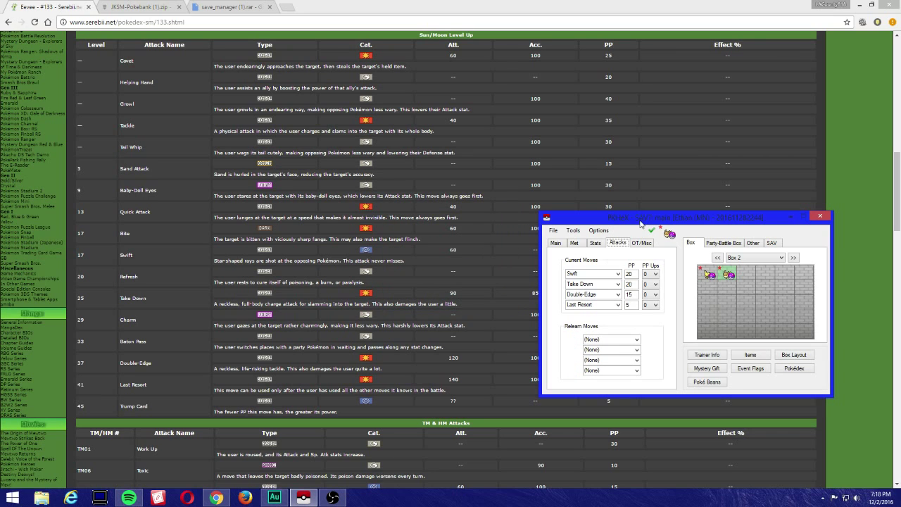
Step: Store the edited Eevee in the third slot of Box 2's first row
{"action": "right_click", "coordinate": [748, 275]}
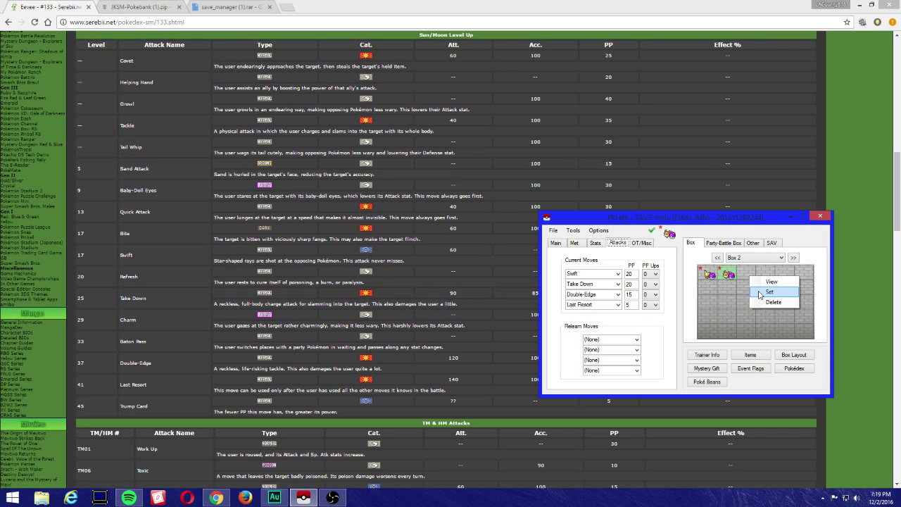
{"action": "left_click", "coordinate": [758, 291]}
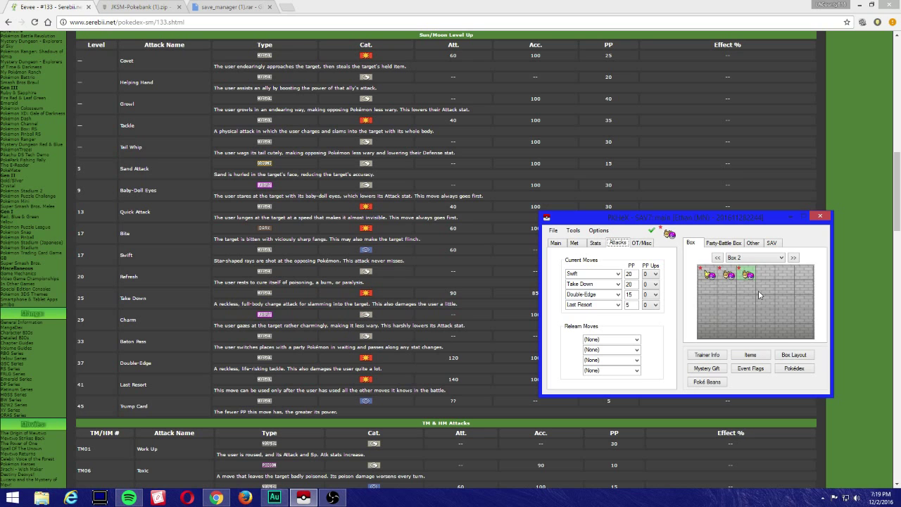
Step: Review Eevee's stats and met data, and check its Sun and Moon locations on the Serebii page before returning to PKHeX
{"action": "left_click", "coordinate": [593, 244]}
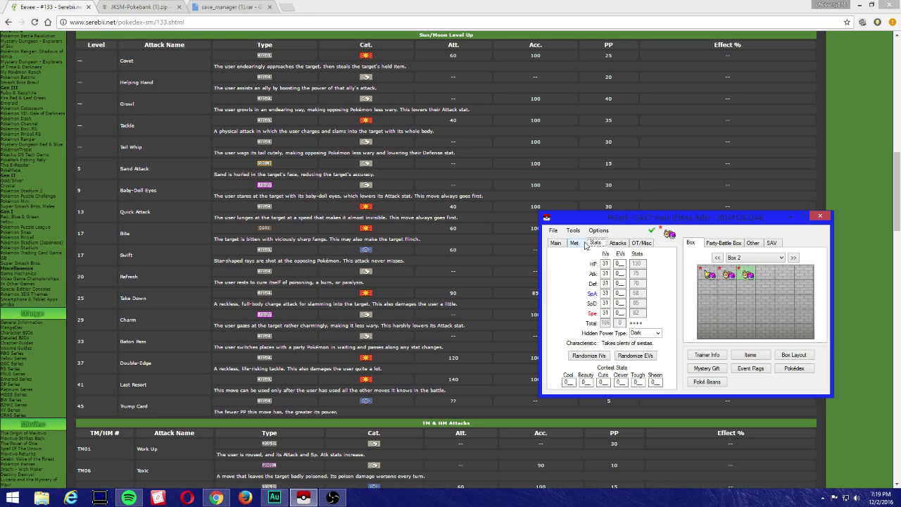
{"action": "left_click", "coordinate": [577, 243]}
{"action": "left_click", "coordinate": [495, 251]}
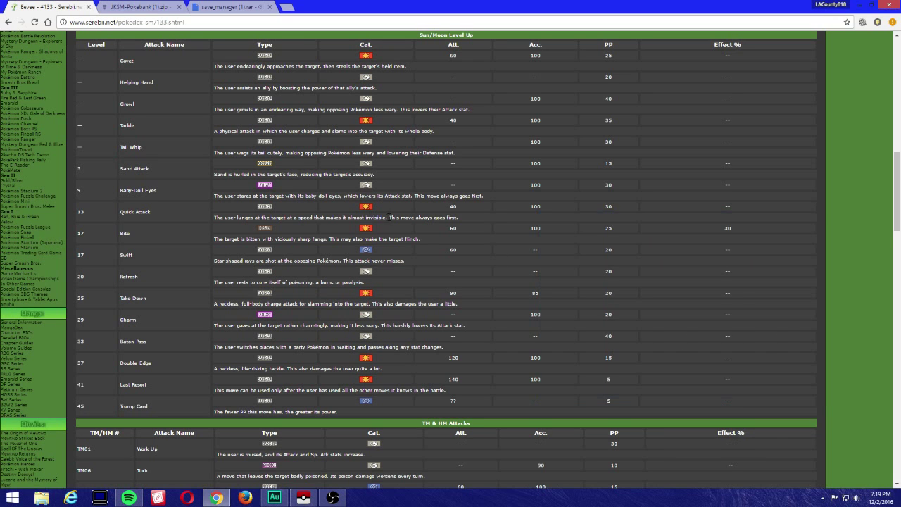
{"action": "scroll", "coordinate": [387, 224], "scroll_direction": "up", "scroll_amount": 12}
{"action": "scroll", "coordinate": [387, 225], "scroll_direction": "down", "scroll_amount": 4}
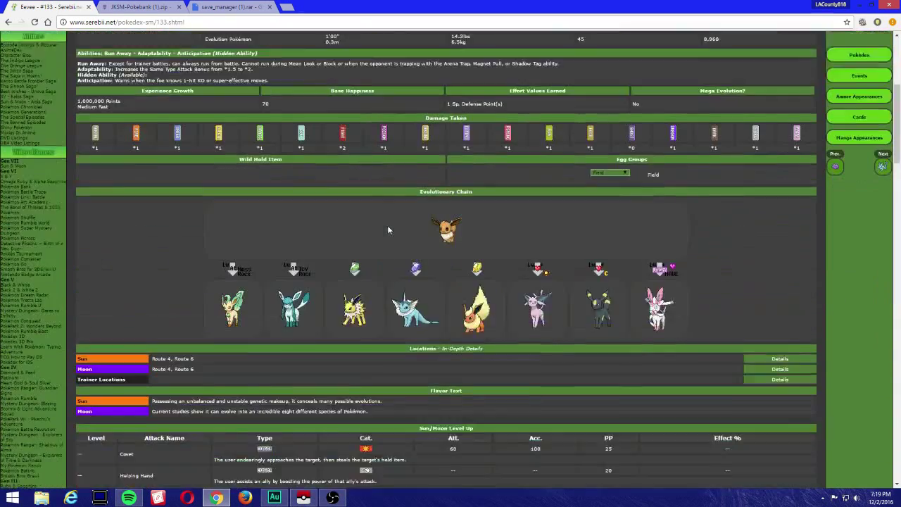
{"action": "left_click", "coordinate": [303, 497]}
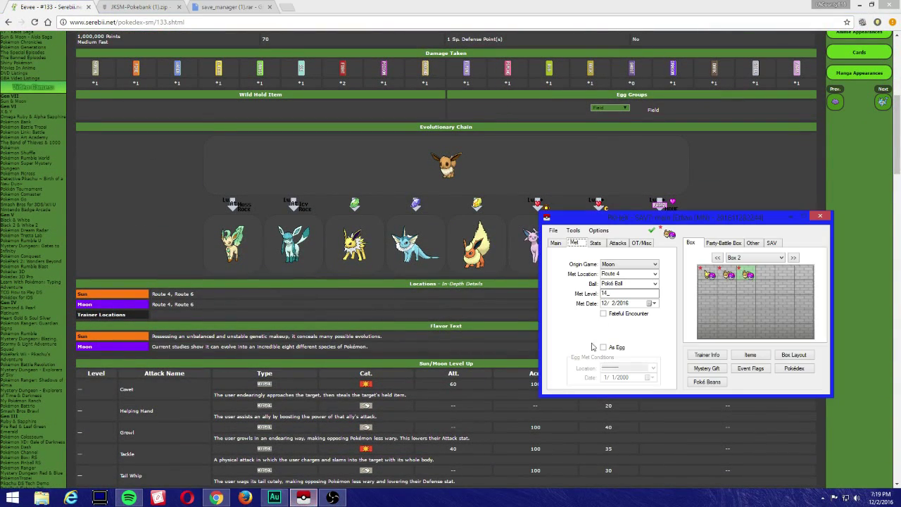
Step: Export the edited save as main to the JKSV Pokemon Moon save folder, replacing the existing file
{"action": "left_click", "coordinate": [553, 229]}
{"action": "mouse_move", "coordinate": [570, 263]}
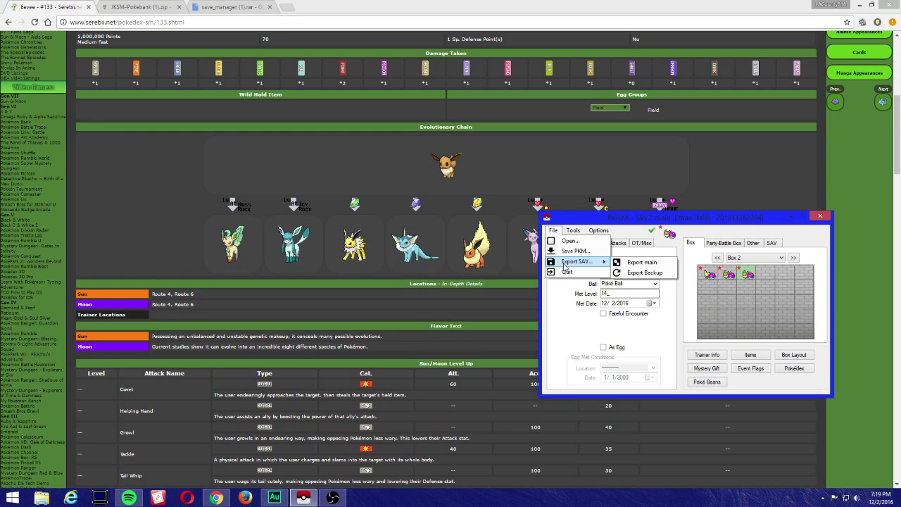
{"action": "left_click", "coordinate": [618, 262]}
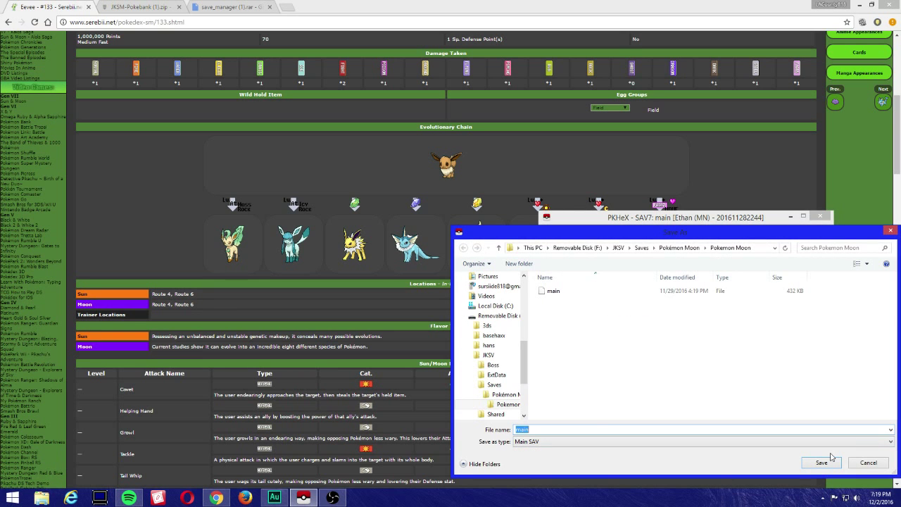
{"action": "left_click", "coordinate": [831, 464]}
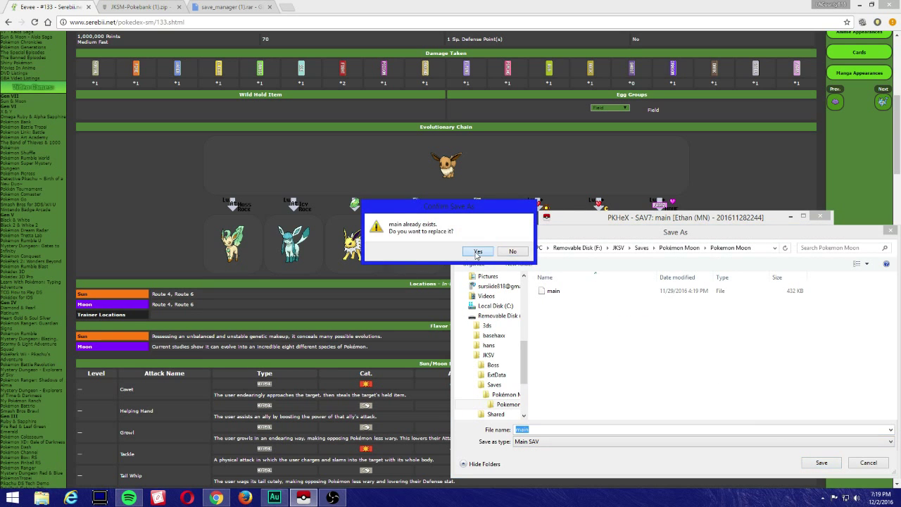
{"action": "left_click", "coordinate": [477, 252]}
{"action": "key", "text": "Return"}
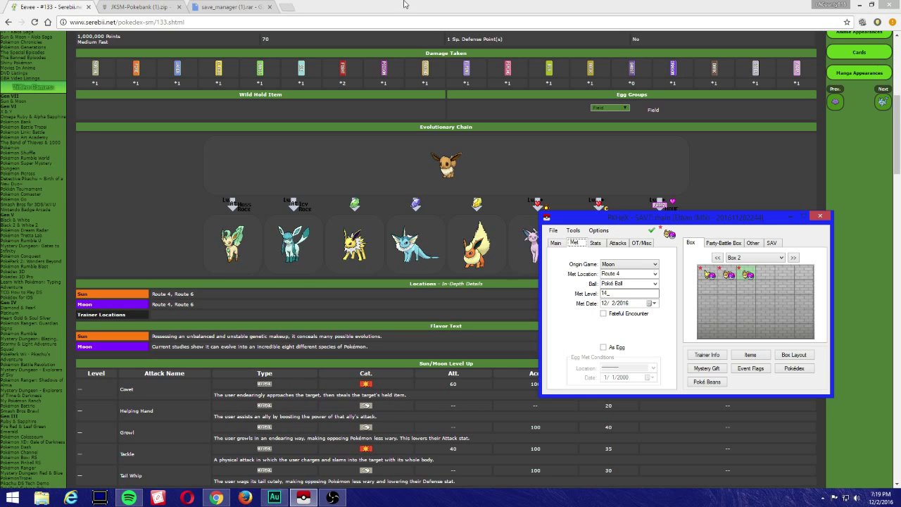
Step: Switch to the nonstd 3line Diff Signal viewer and submit the party as the battle team in the game
{"action": "left_click", "coordinate": [99, 497]}
{"action": "left_click", "coordinate": [99, 208]}
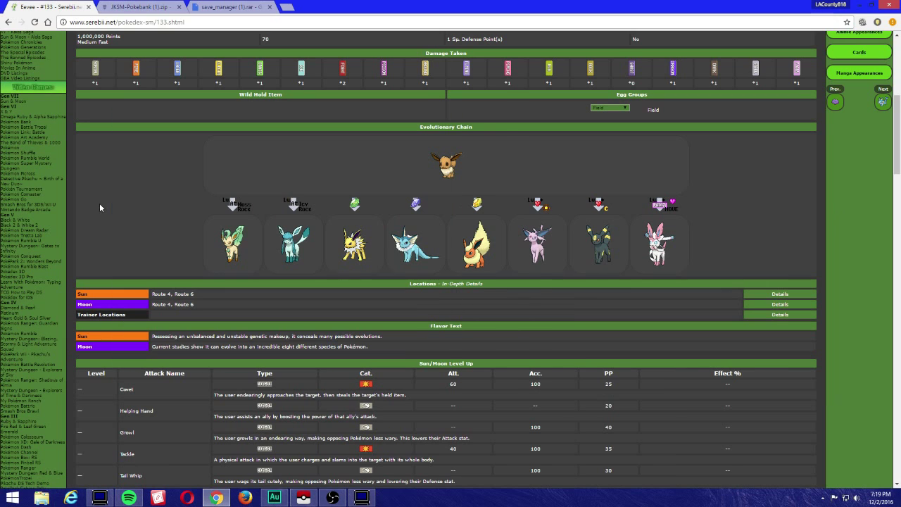
{"action": "left_click", "coordinate": [361, 497]}
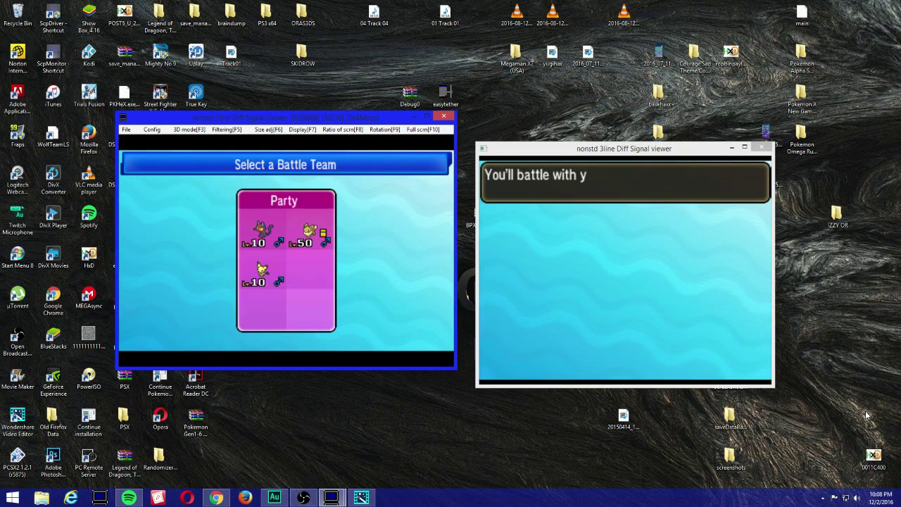
{"action": "key", "text": "a"}
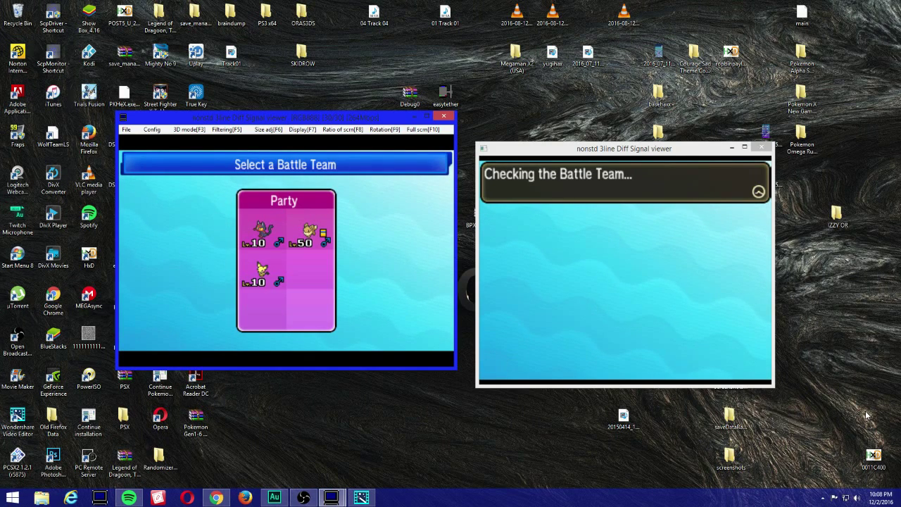